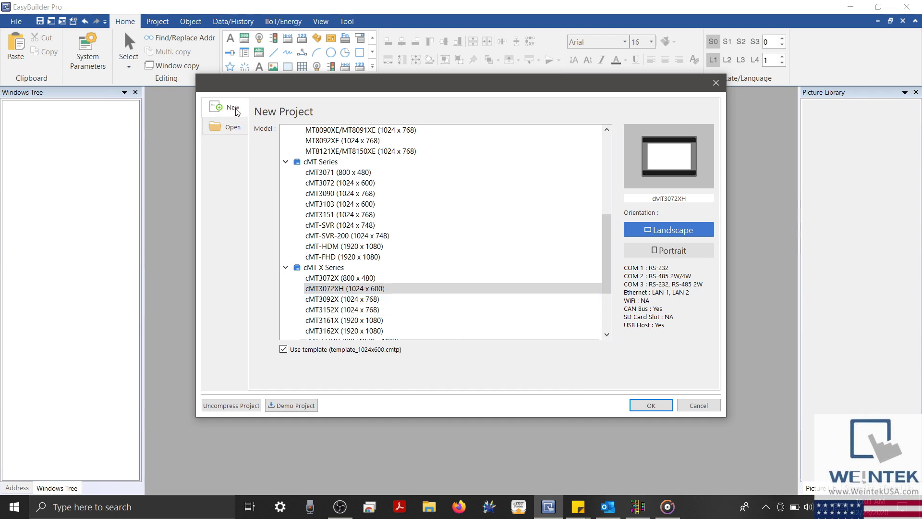
# - Create a new project using the cMT3072XH (1024 x 600) HMI model
pyautogui.click(360, 291)
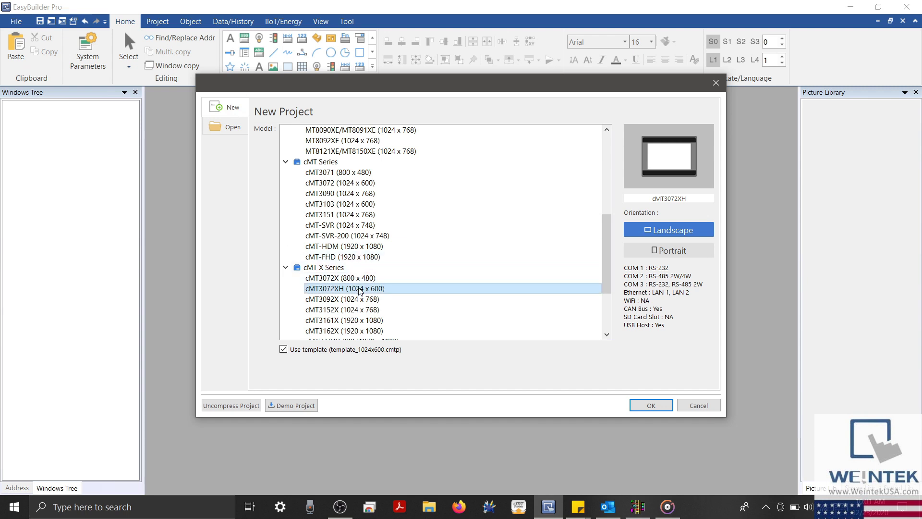
pyautogui.click(360, 291)
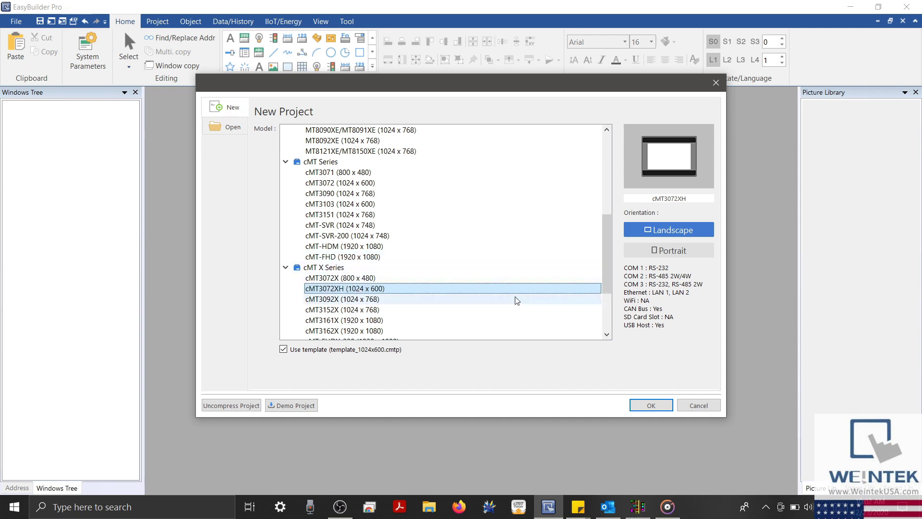
pyautogui.click(645, 407)
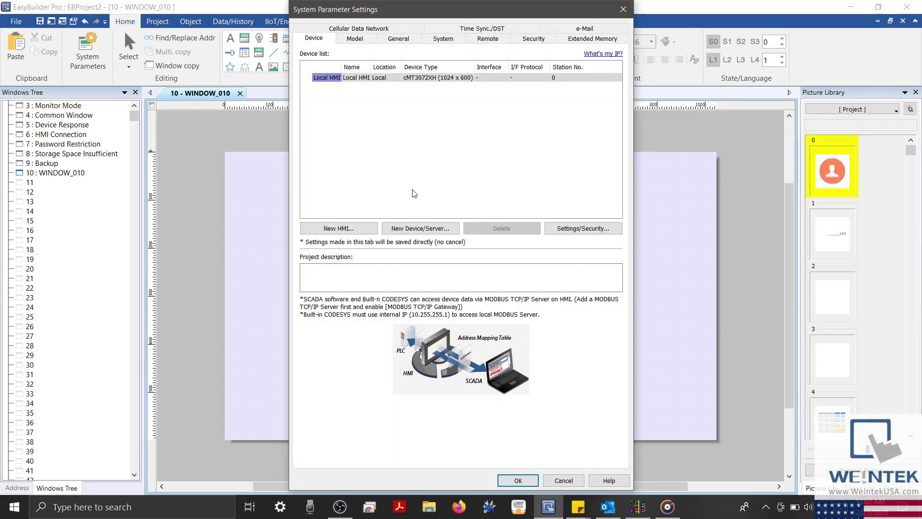
# - Add a new device of type Rockwell EtherNet/IP (DF1), found by searching 'rockwell ether'
pyautogui.click(416, 229)
pyautogui.click(480, 155)
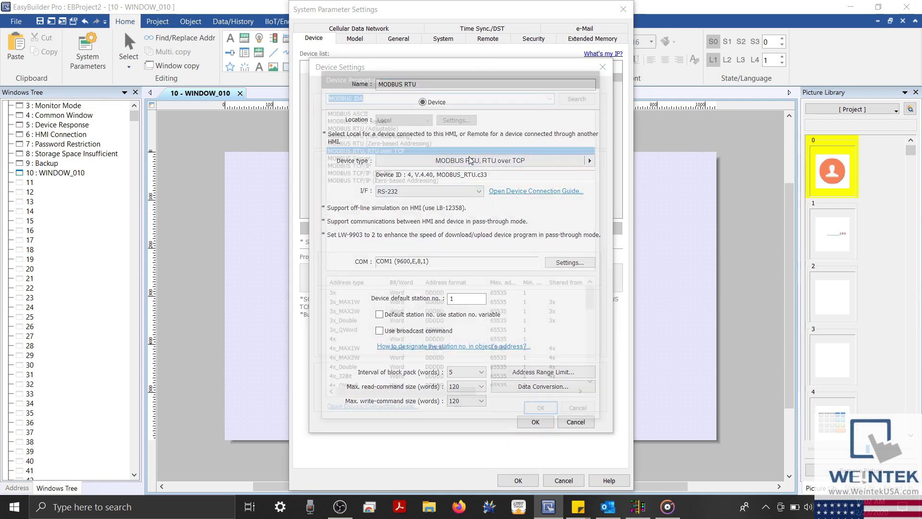
pyautogui.write('rockwell')
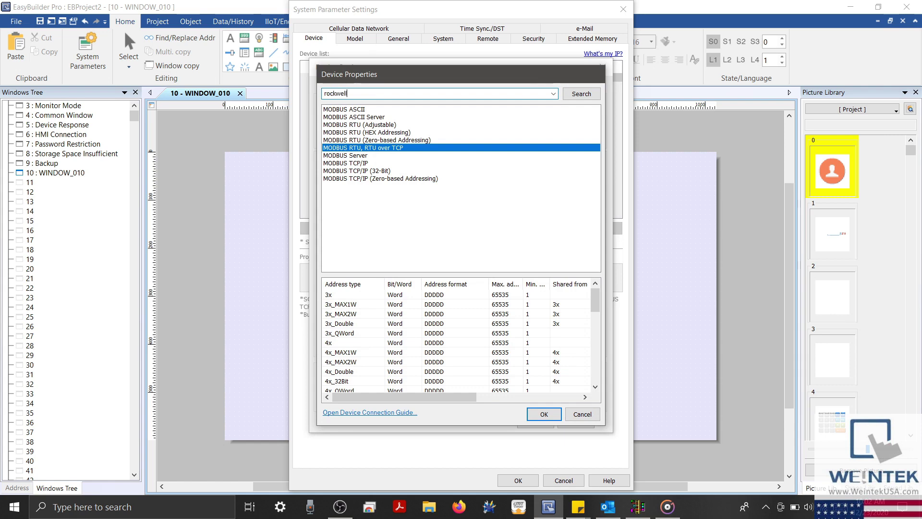
pyautogui.write(' ether')
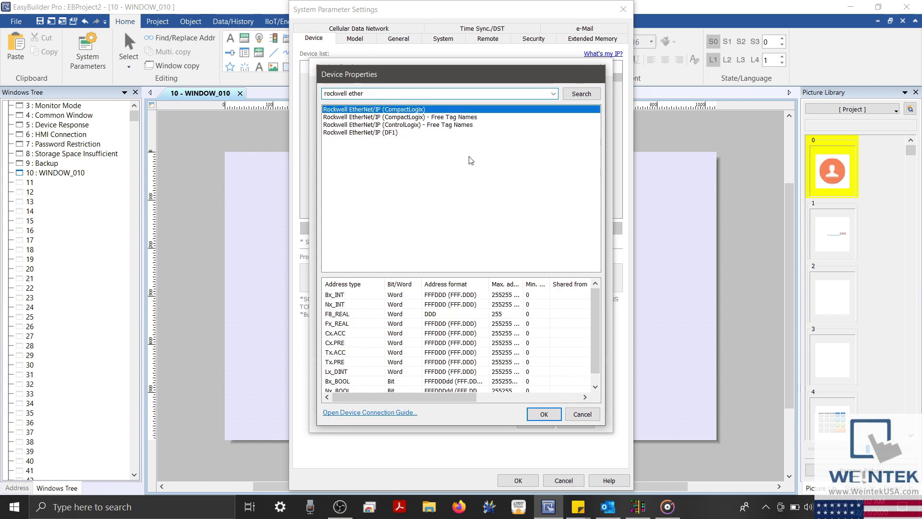
pyautogui.doubleClick(395, 133)
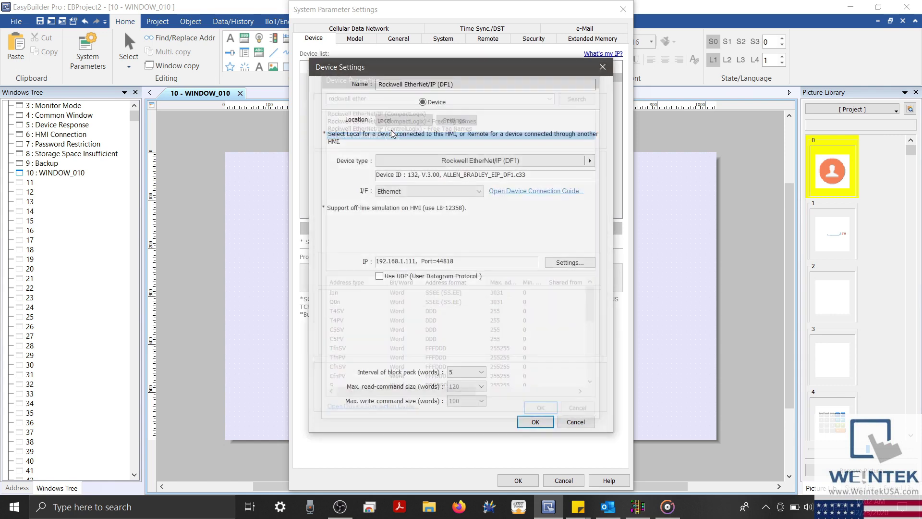
# - Set the Rockwell device's IP address to 192.168.0.101 and add it to the device list
pyautogui.click(556, 262)
pyautogui.click(469, 146)
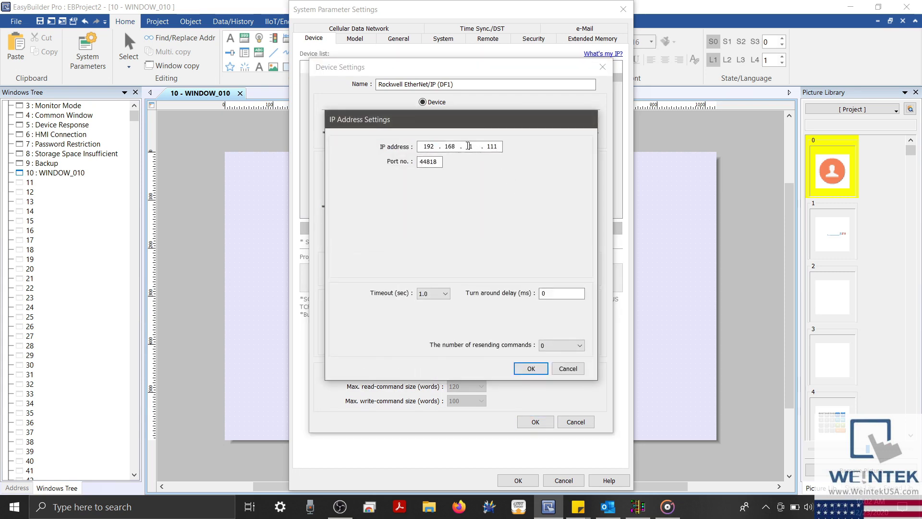
pyautogui.press('BackSpace')
pyautogui.write('0')
pyautogui.press('.')
pyautogui.write('101')
pyautogui.press('Return')
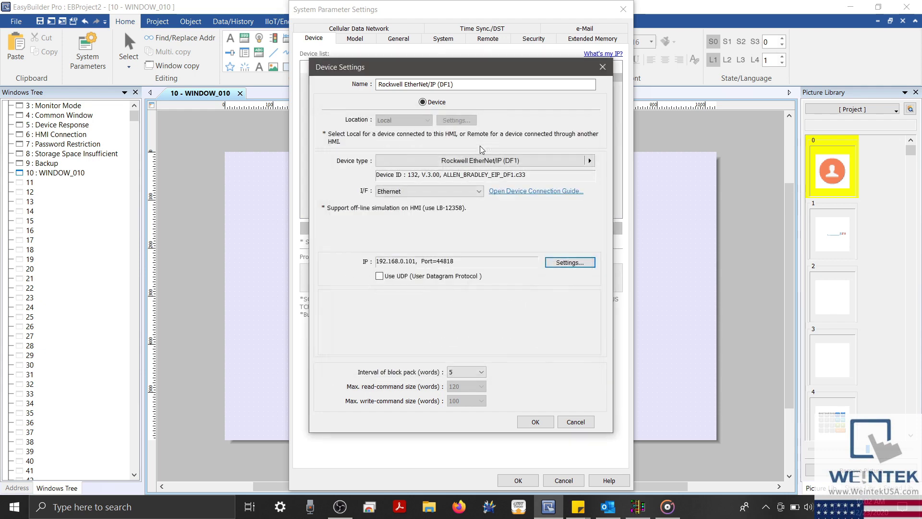
pyautogui.click(538, 422)
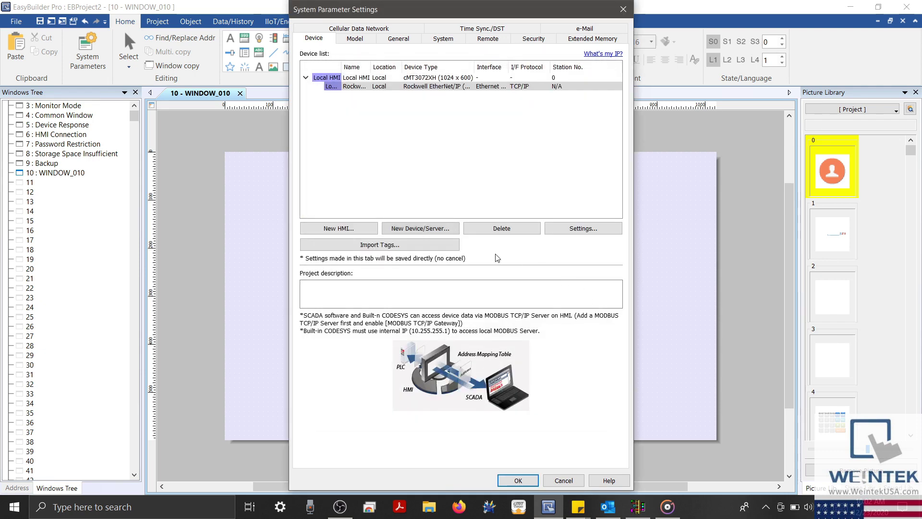
# - Add a second device of type MODBUS RTU, RTU over TCP, found by searching 'modbus rtu'
pyautogui.click(431, 229)
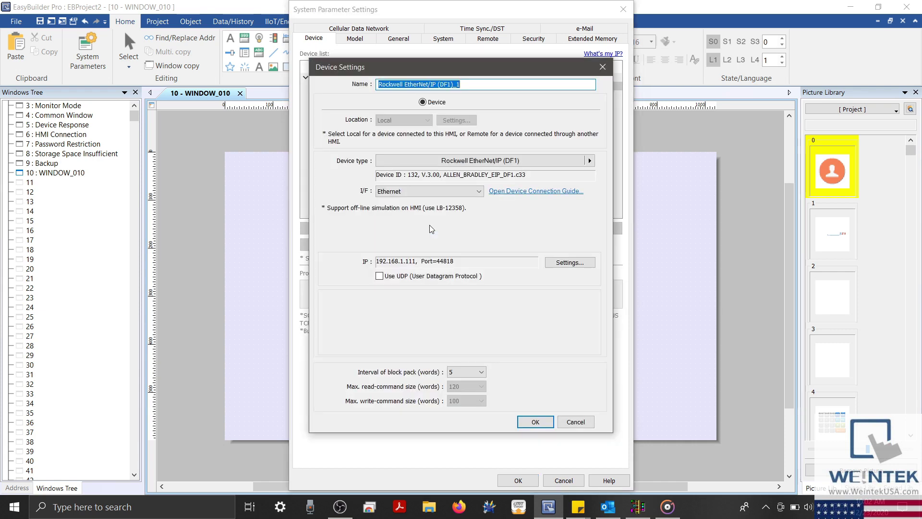
pyautogui.click(504, 163)
pyautogui.write('mo')
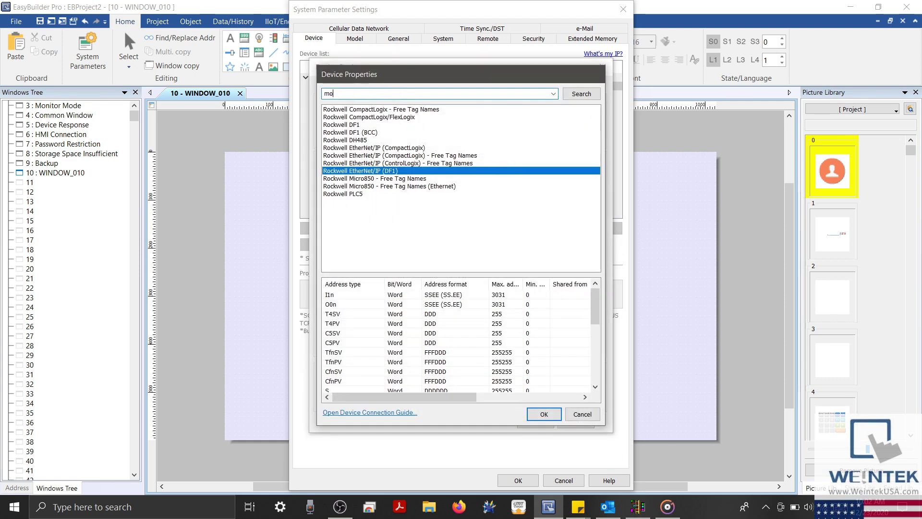
pyautogui.write('dbus rtu')
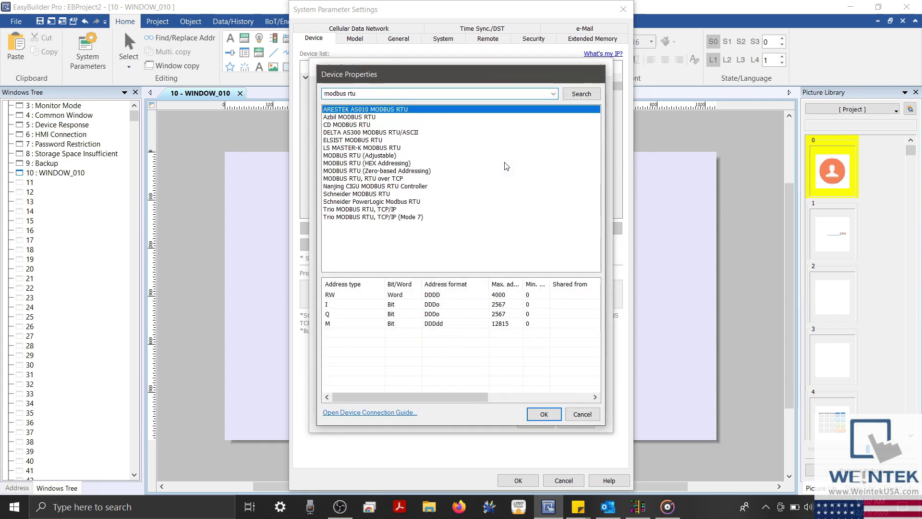
pyautogui.click(373, 179)
pyautogui.doubleClick(374, 180)
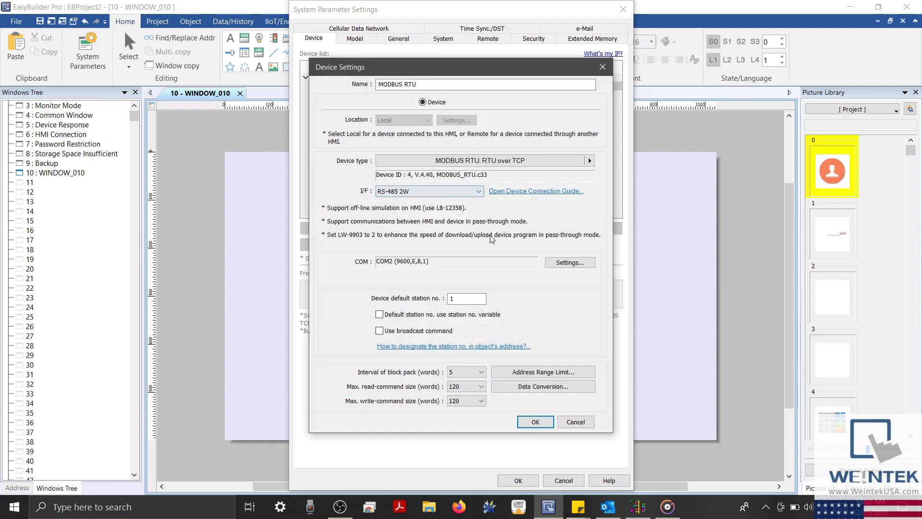
# - Put the MODBUS RTU device on COM 1 over RS-232, add it, and close System Parameters
pyautogui.click(456, 192)
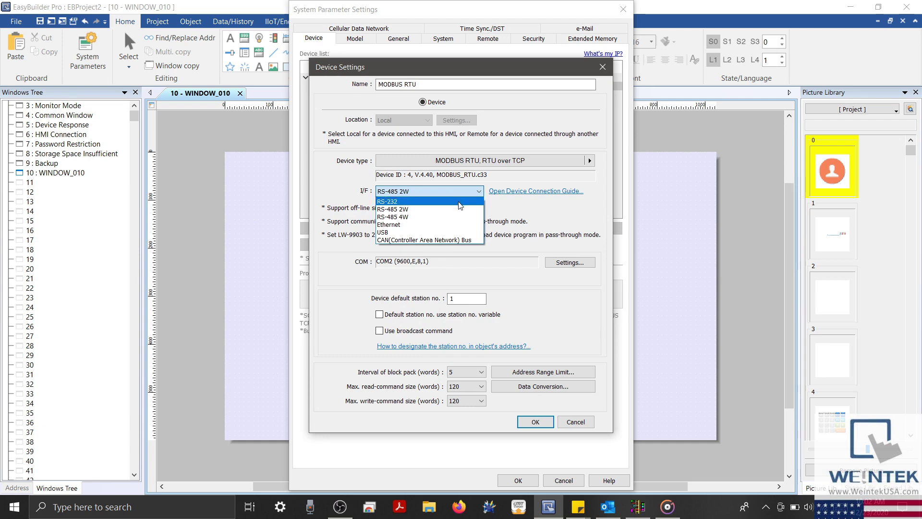
pyautogui.click(562, 266)
pyautogui.click(562, 264)
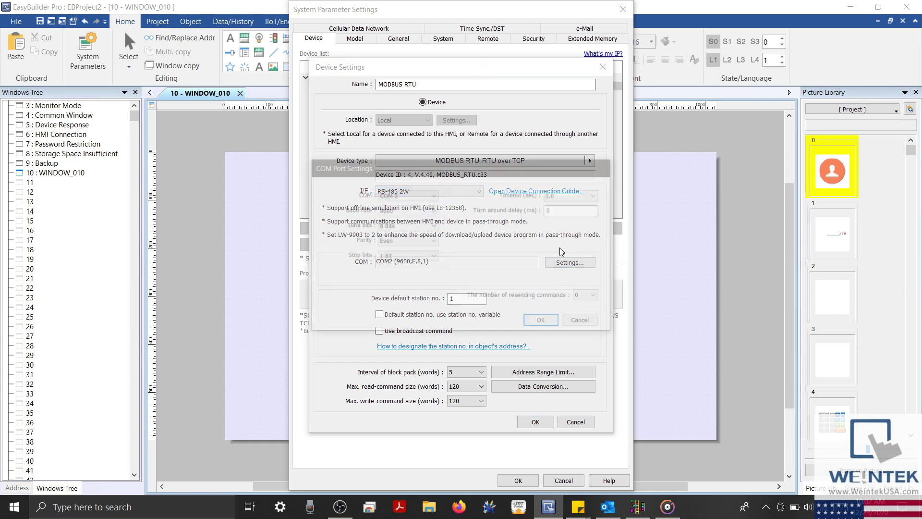
pyautogui.click(409, 195)
pyautogui.click(409, 207)
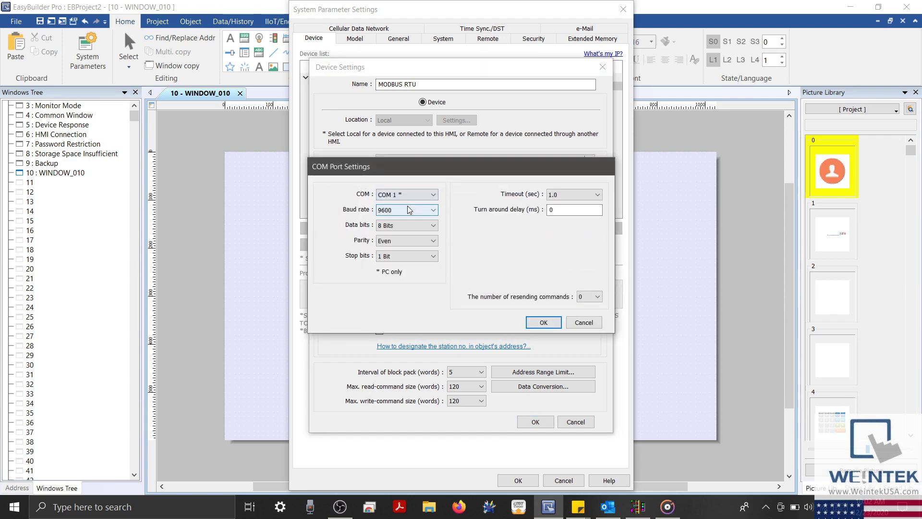
pyautogui.click(542, 323)
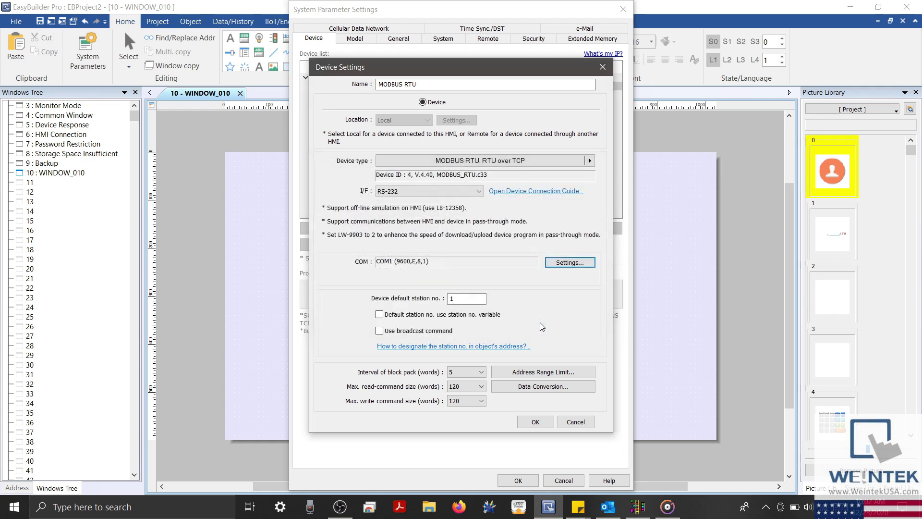
pyautogui.click(448, 192)
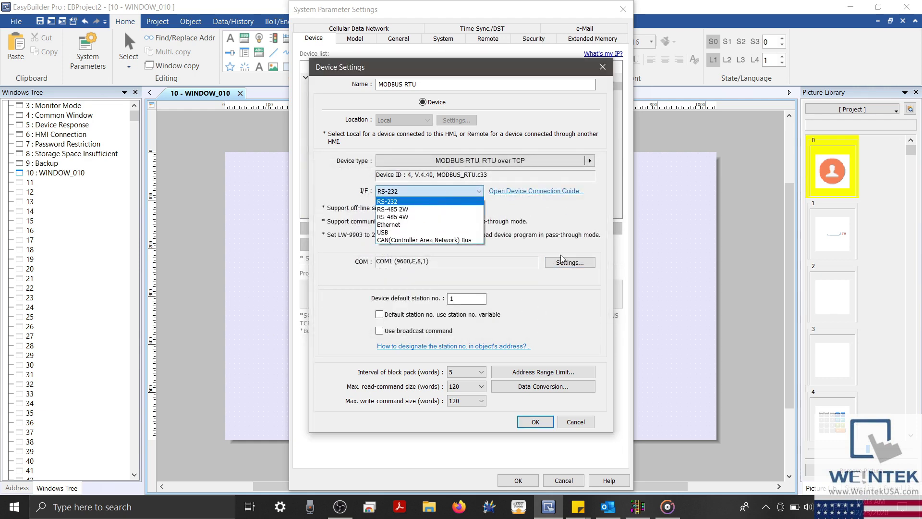
pyautogui.click(536, 421)
pyautogui.click(536, 421)
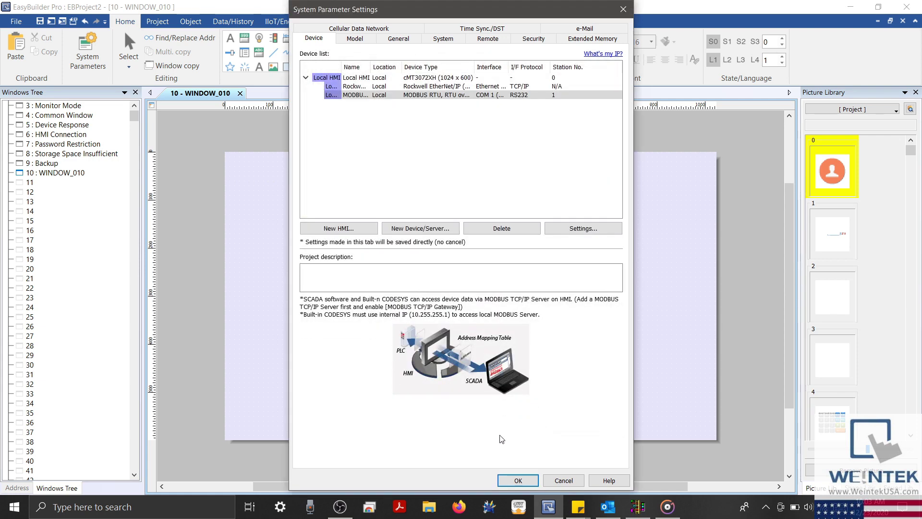
pyautogui.click(523, 483)
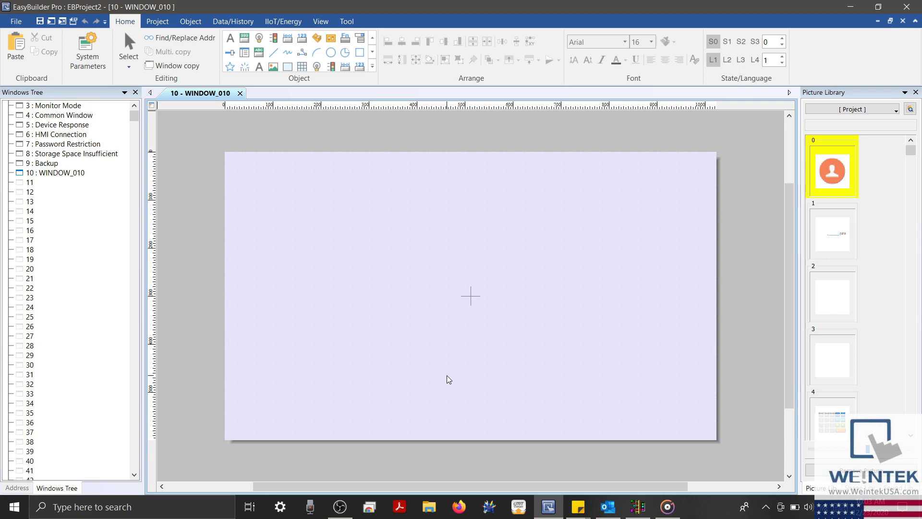
# - Review the SUM ladder's B3:0/15 contact and ADD addresses N7:0, N7:1, N7:2, then minimize RSLogix
pyautogui.click(638, 507)
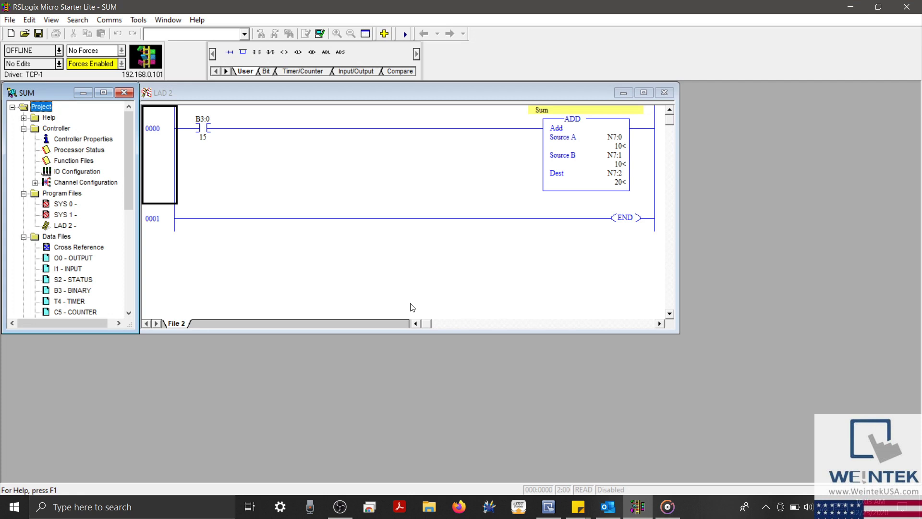
pyautogui.click(210, 137)
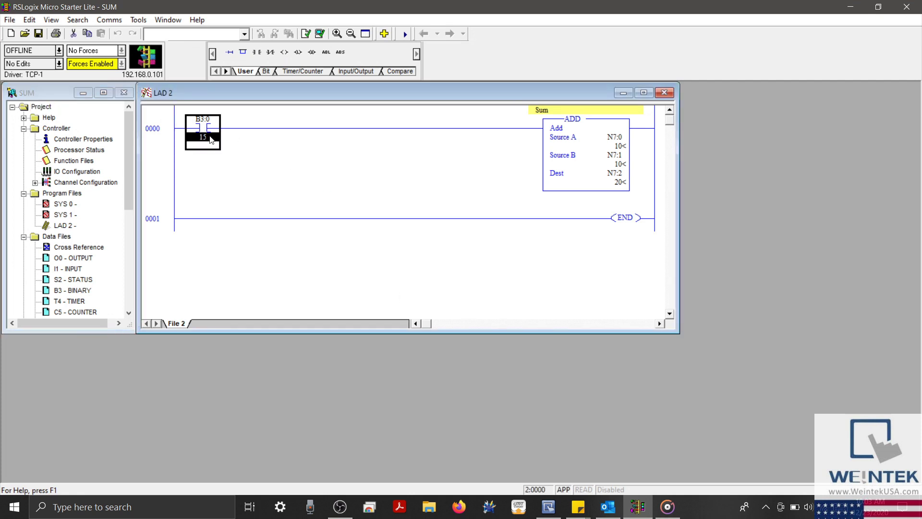
pyautogui.click(618, 139)
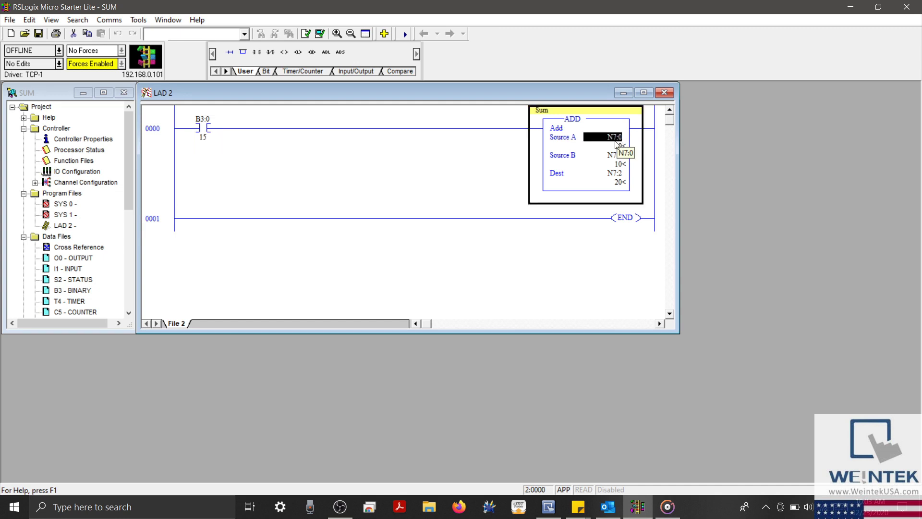
pyautogui.click(615, 155)
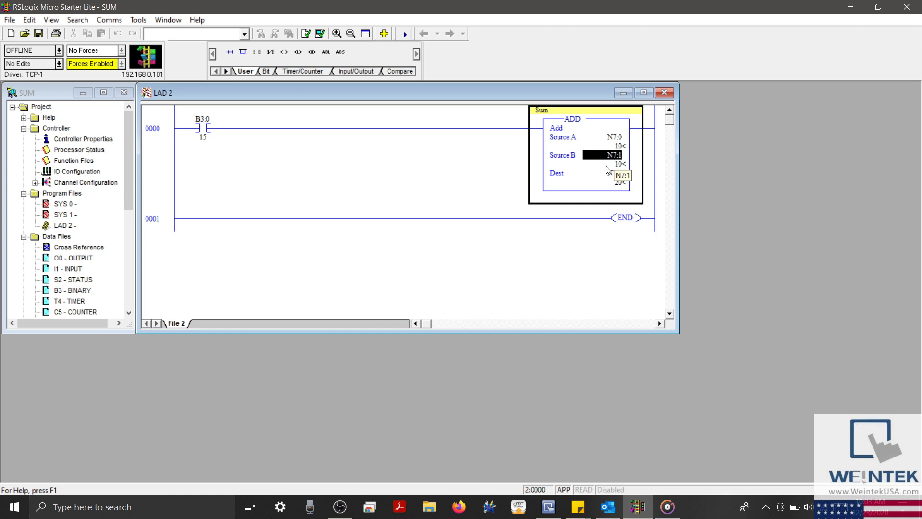
pyautogui.click(610, 173)
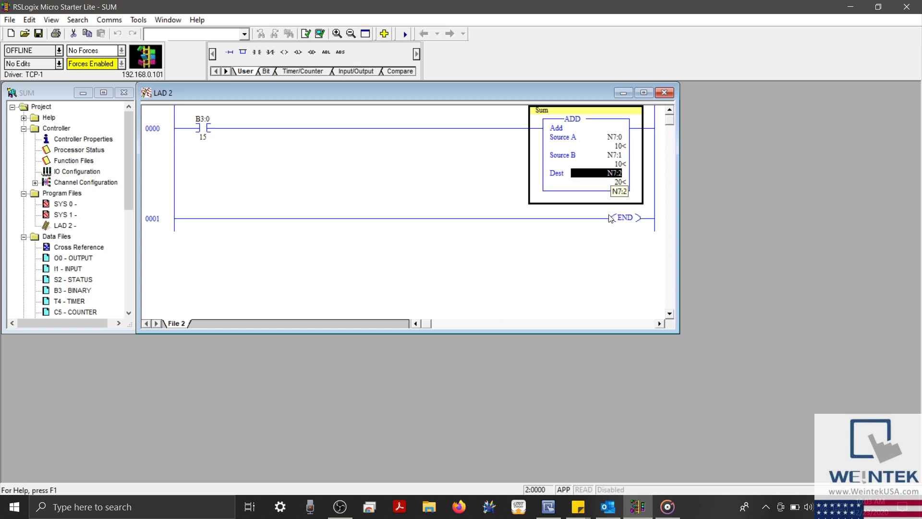
pyautogui.click(852, 7)
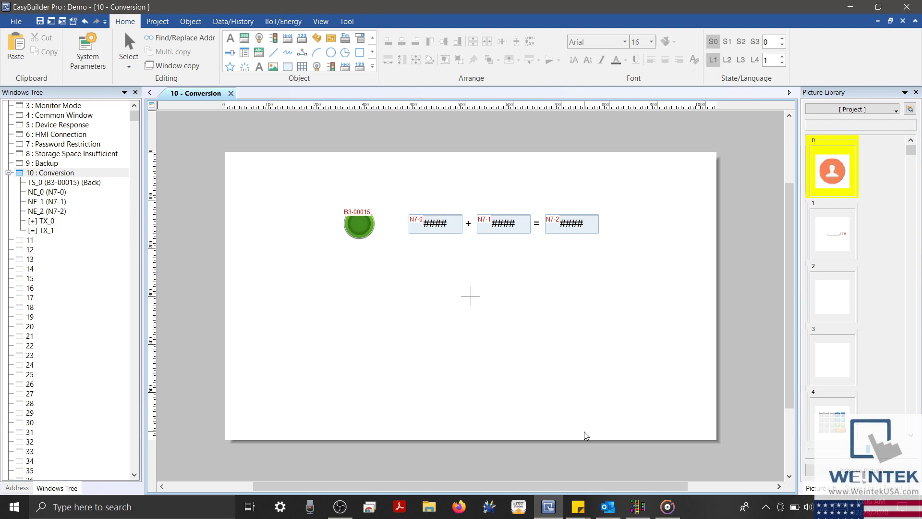
# - Duplicate the green B3-00015 toggle button below itself and address the copy to MODBUS RTU 0x-1
pyautogui.click(367, 234)
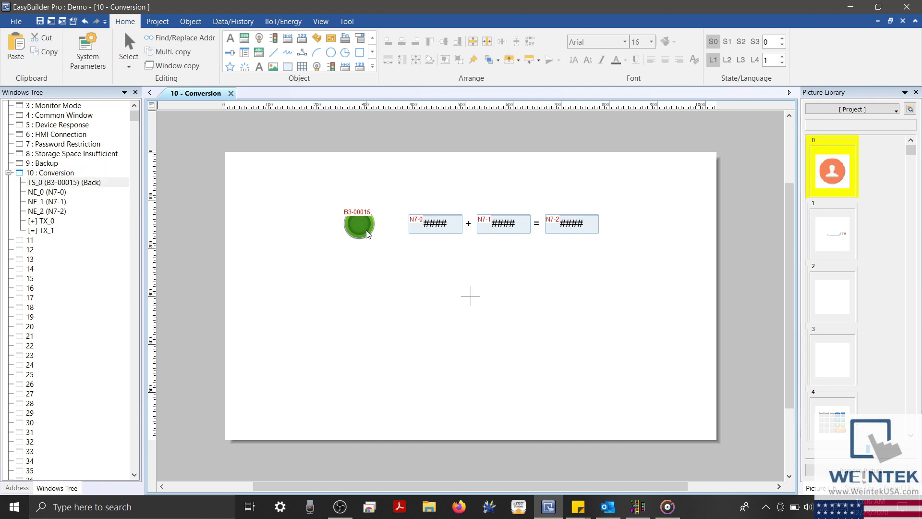
pyautogui.moveTo(367, 234); pyautogui.dragTo(366, 285)
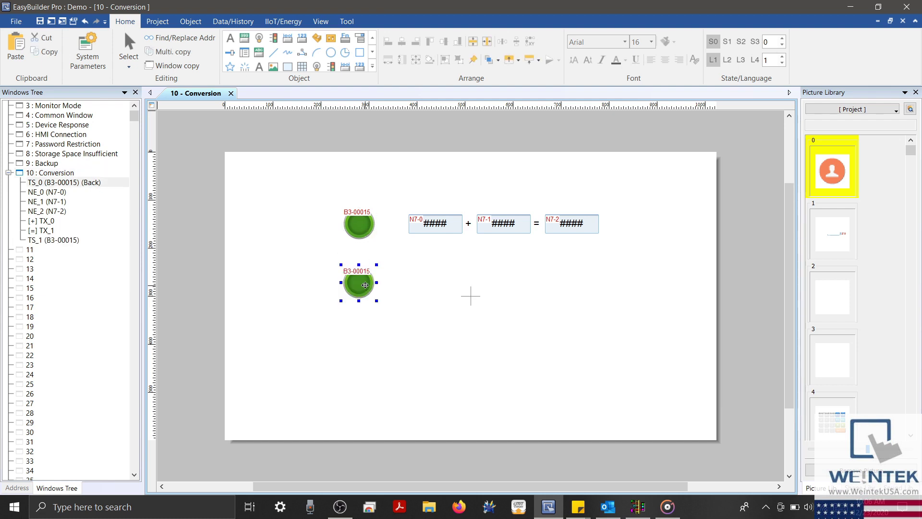
pyautogui.doubleClick(365, 285)
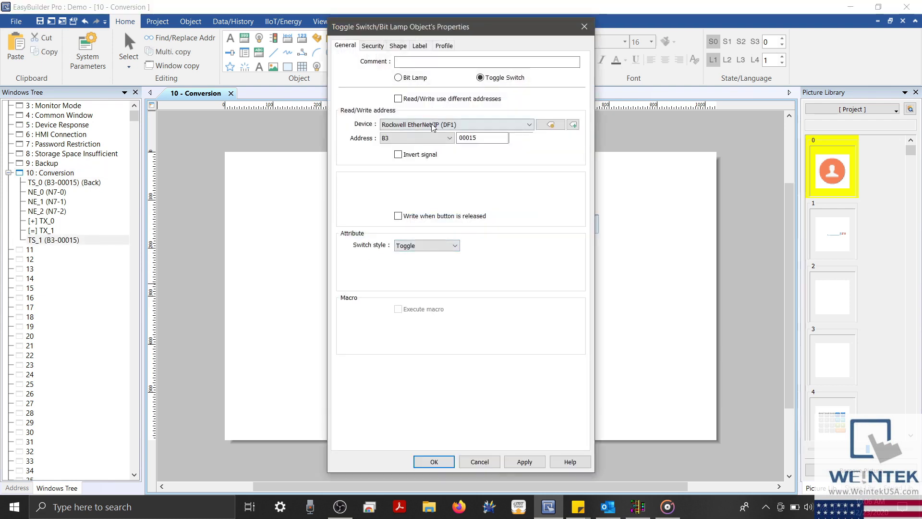
pyautogui.click(433, 126)
pyautogui.click(411, 150)
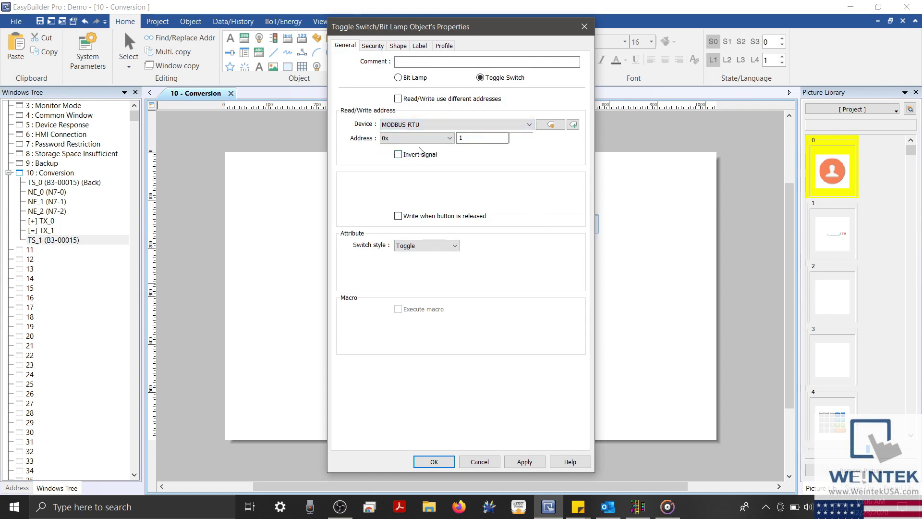
pyautogui.click(476, 140)
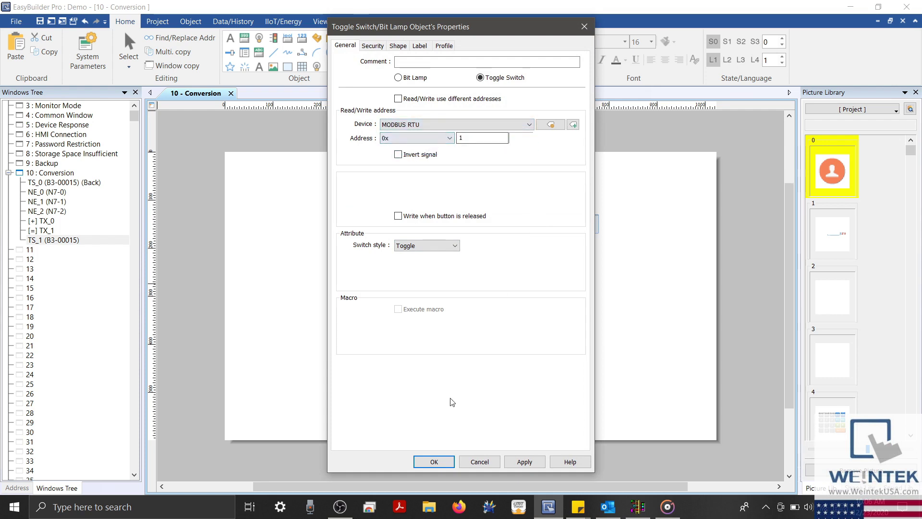
pyautogui.click(434, 462)
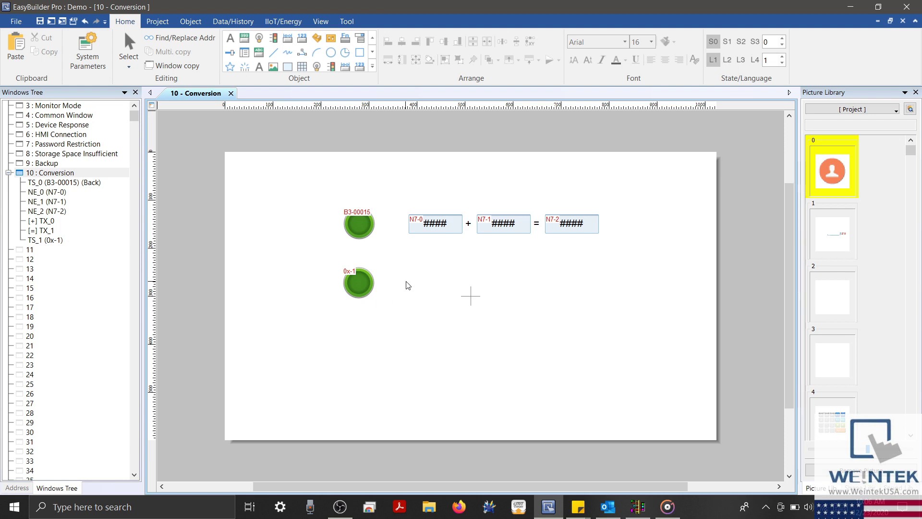
# - Copy the N7-0 numeric box into the lower row and address it to MODBUS RTU 4x-1
pyautogui.moveTo(444, 233); pyautogui.dragTo(444, 289)
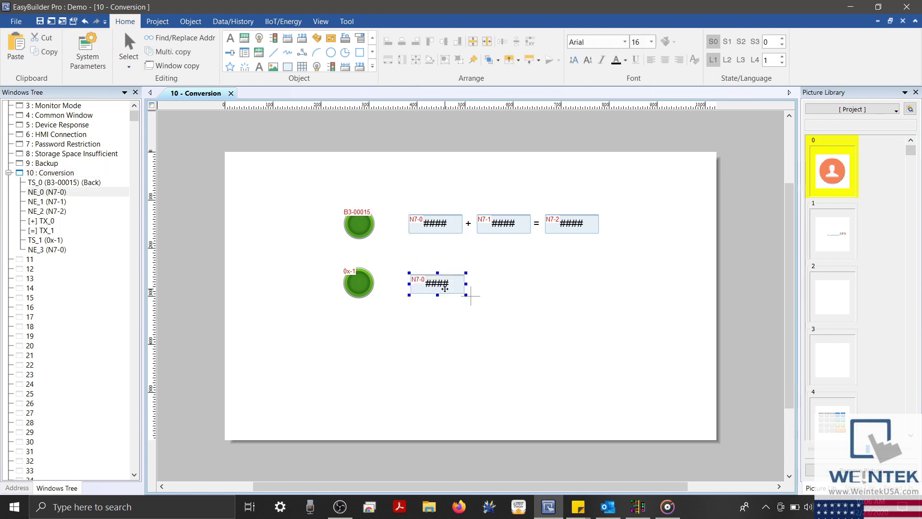
pyautogui.doubleClick(445, 288)
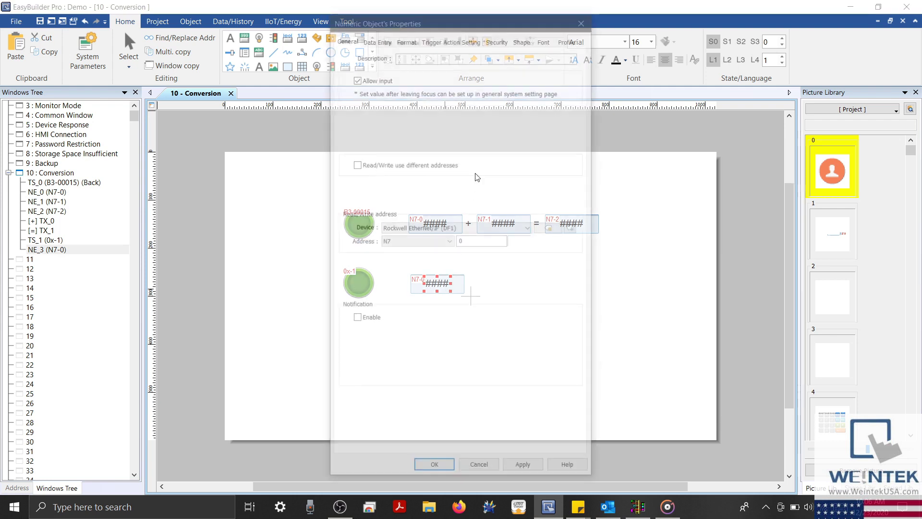
pyautogui.click(403, 228)
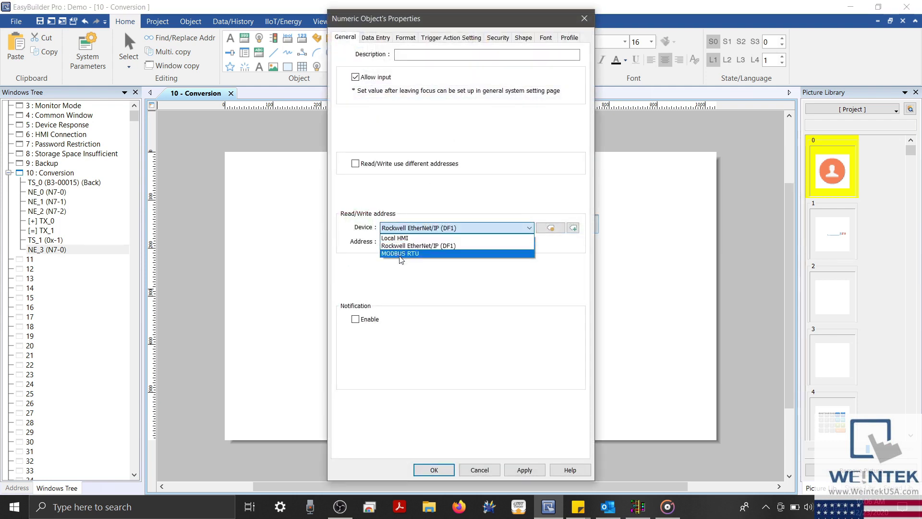
pyautogui.click(402, 253)
pyautogui.click(398, 241)
pyautogui.click(447, 303)
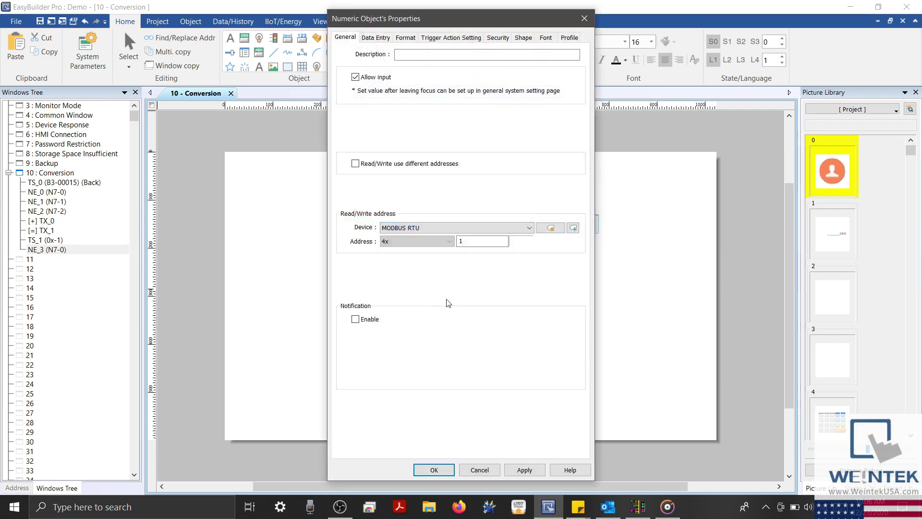
pyautogui.click(434, 470)
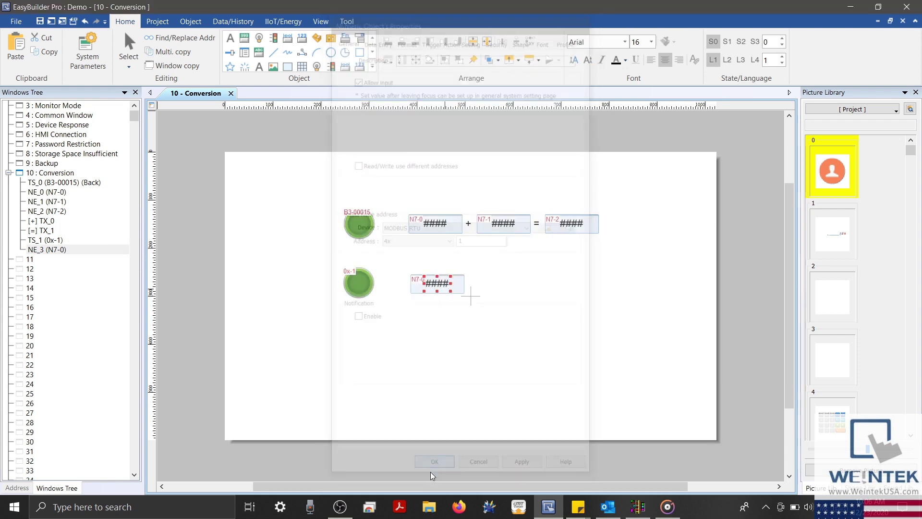
# - Multi-copy the 4x-1 box to create 4x-2 and 4x-3 boxes beside it
pyautogui.rightClick(437, 281)
pyautogui.click(453, 312)
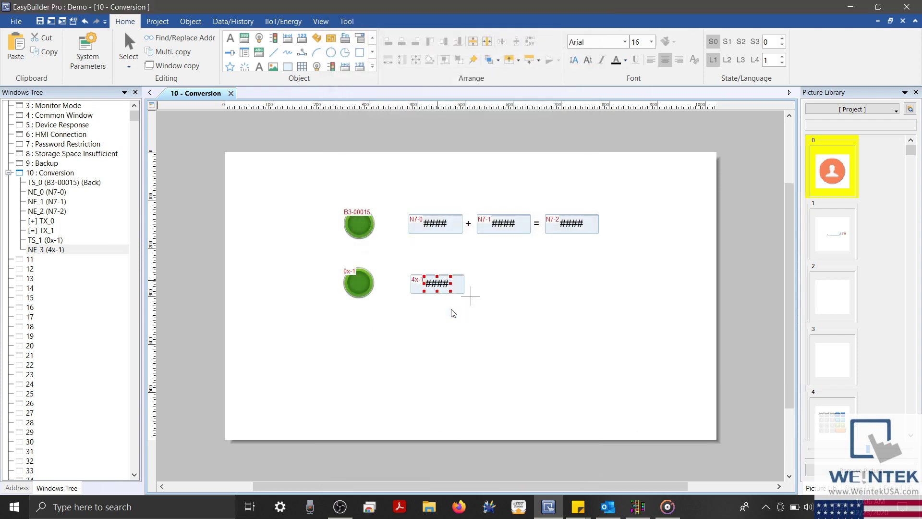
pyautogui.press('Return')
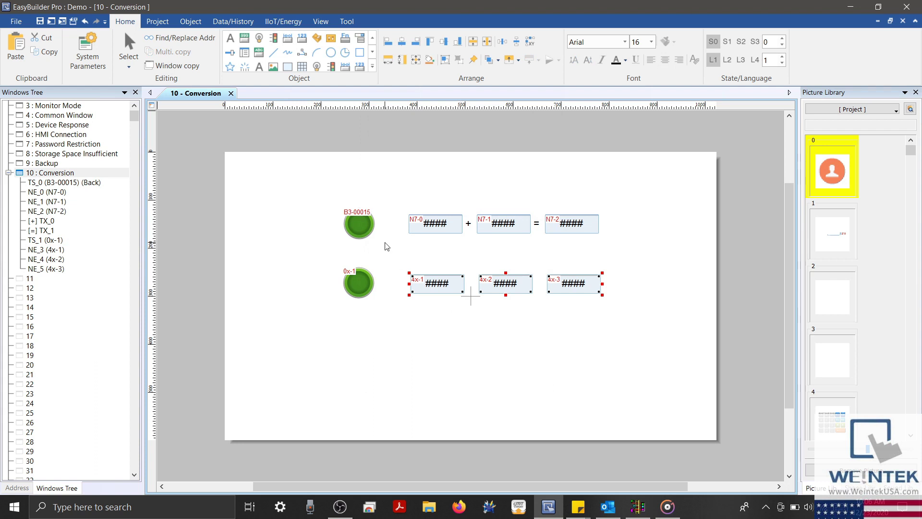
pyautogui.moveTo(387, 247); pyautogui.dragTo(618, 354)
pyautogui.click(568, 283)
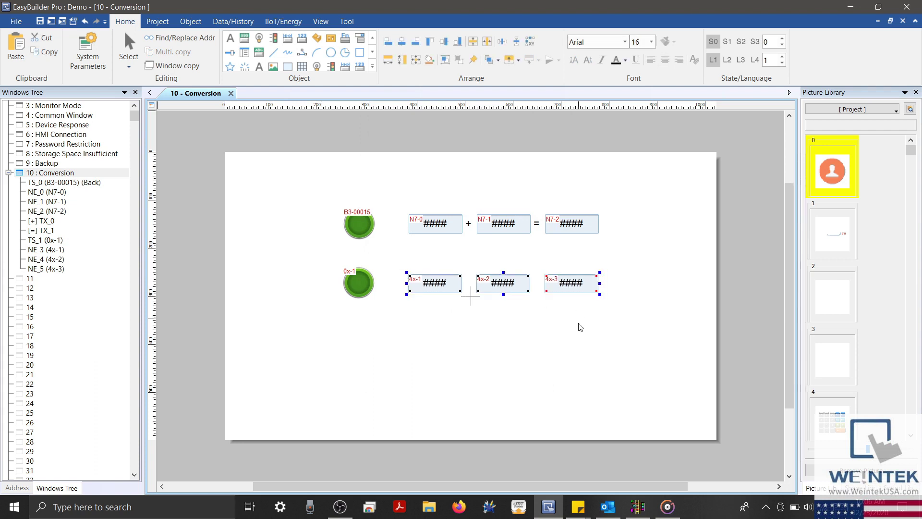
pyautogui.click(580, 326)
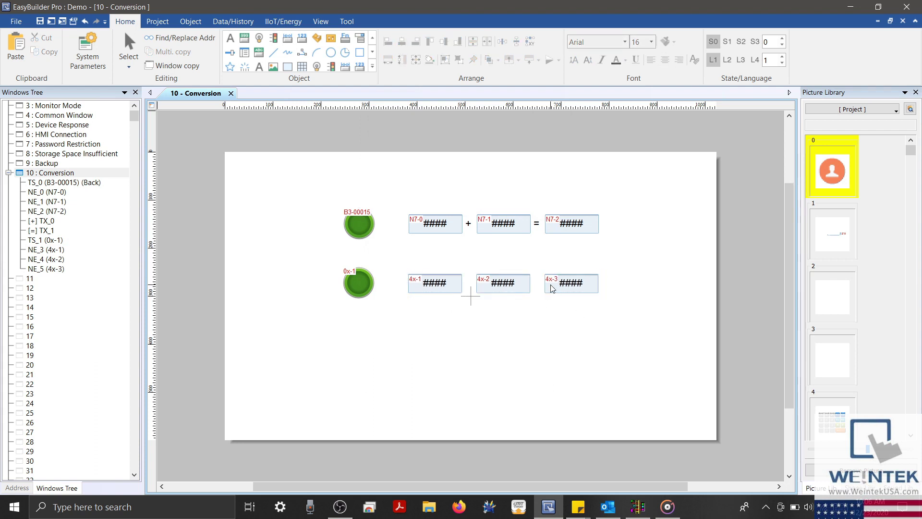
# - Copy the plus and equals signs and place them between the 4x boxes
pyautogui.click(466, 224)
pyautogui.keyDown('ctrl'); pyautogui.click(538, 223); pyautogui.keyUp('ctrl')
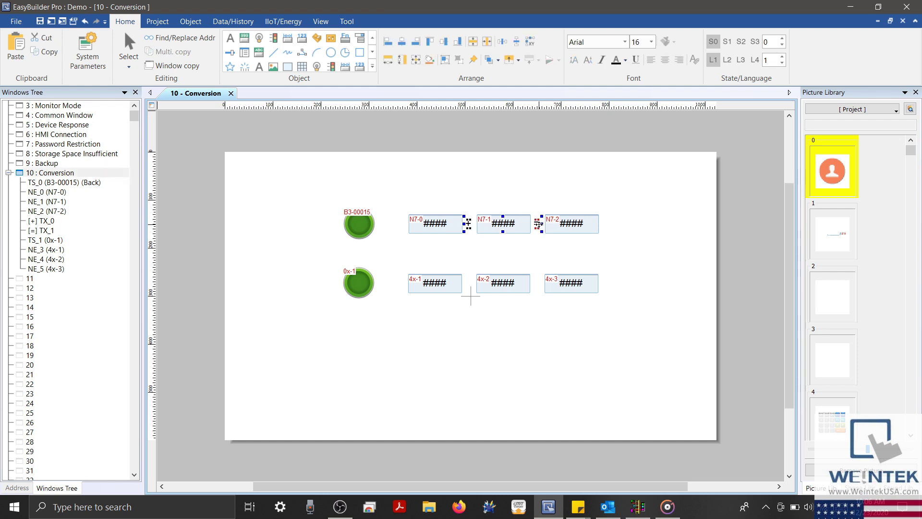
pyautogui.hotkey('ctrl', 'c')
pyautogui.hotkey('ctrl', 'v')
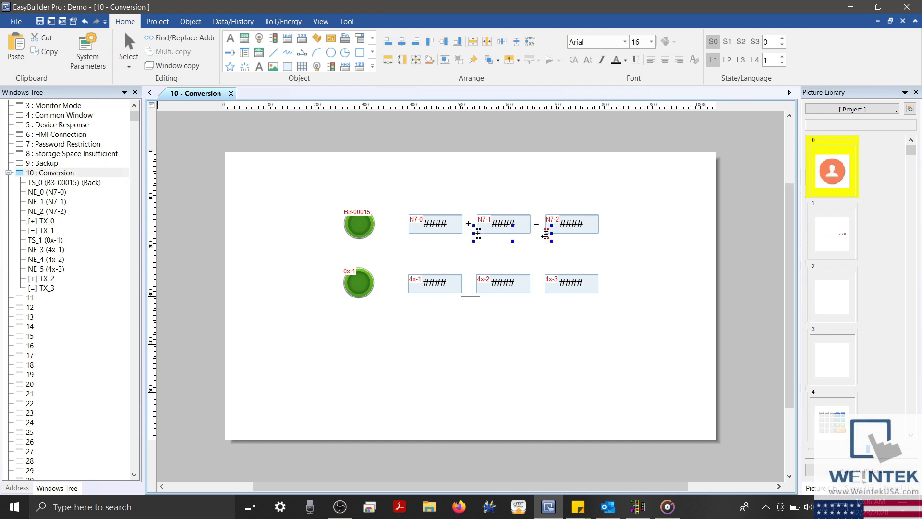
pyautogui.moveTo(548, 235); pyautogui.dragTo(538, 284)
pyautogui.moveTo(637, 255); pyautogui.dragTo(312, 310)
# - Align the lower row, lining up 4x-1 under N7-0 and 4x-3 under N7-2
pyautogui.click(444, 42)
pyautogui.click(480, 307)
pyautogui.click(413, 291)
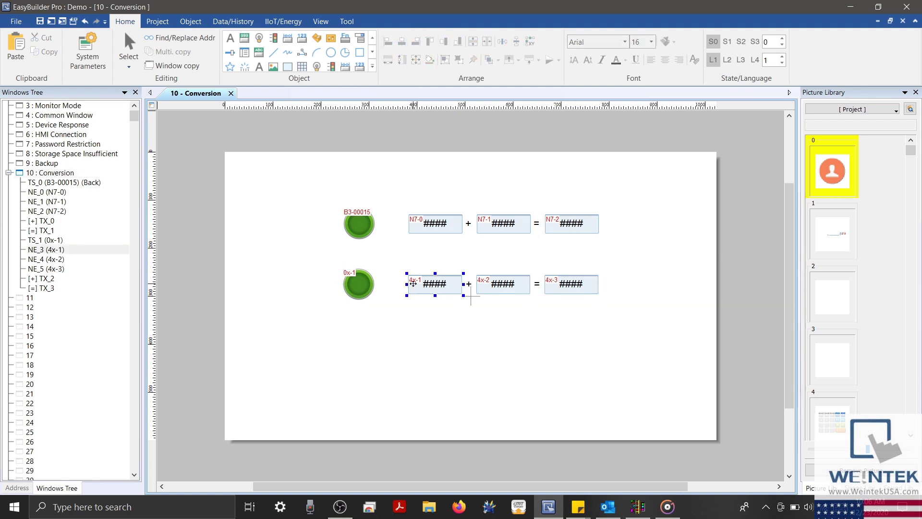
pyautogui.keyDown('ctrl'); pyautogui.click(440, 223); pyautogui.keyUp('ctrl')
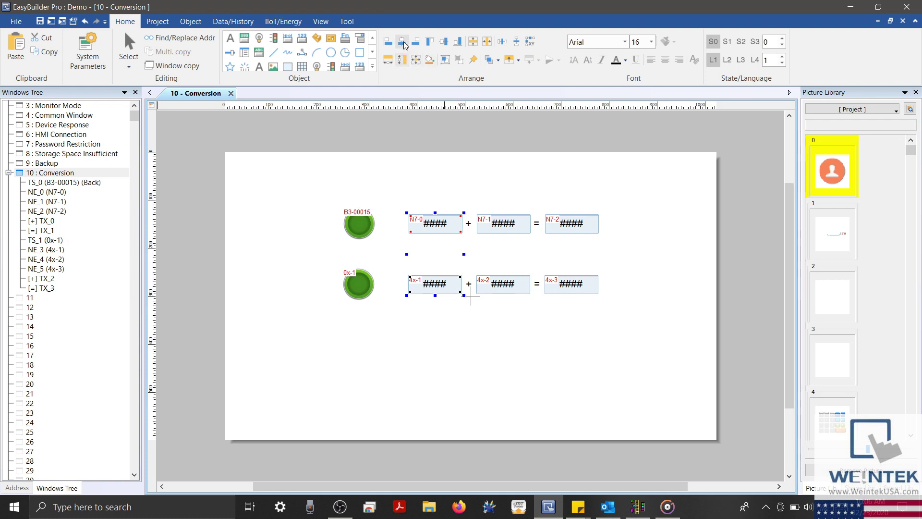
pyautogui.click(589, 290)
pyautogui.keyDown('ctrl'); pyautogui.click(589, 229); pyautogui.keyUp('ctrl')
pyautogui.click(637, 291)
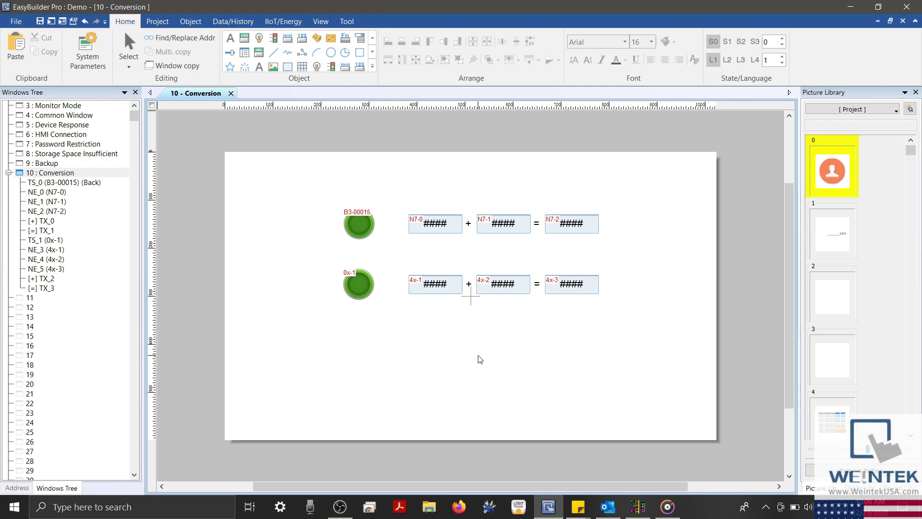
pyautogui.click(190, 21)
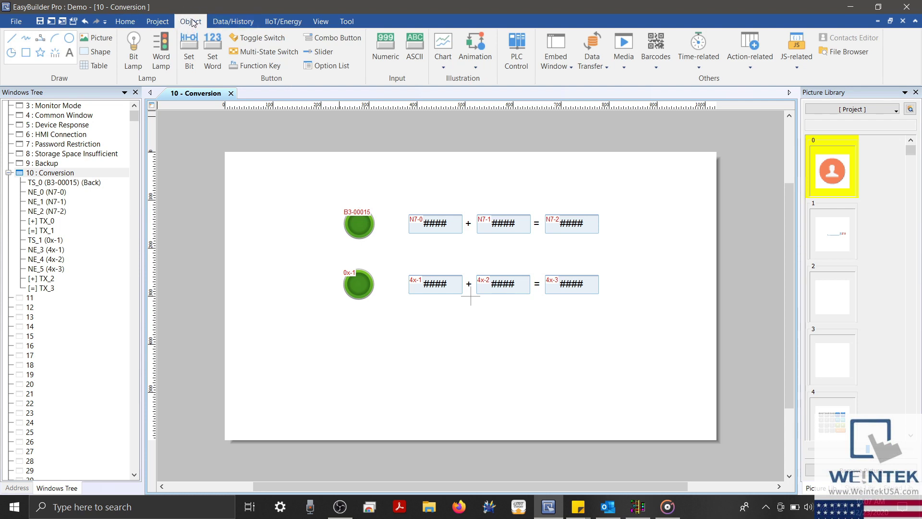
# - Open Data Transfer (Global) from the Object ribbon and start a new time-based transfer
pyautogui.click(586, 60)
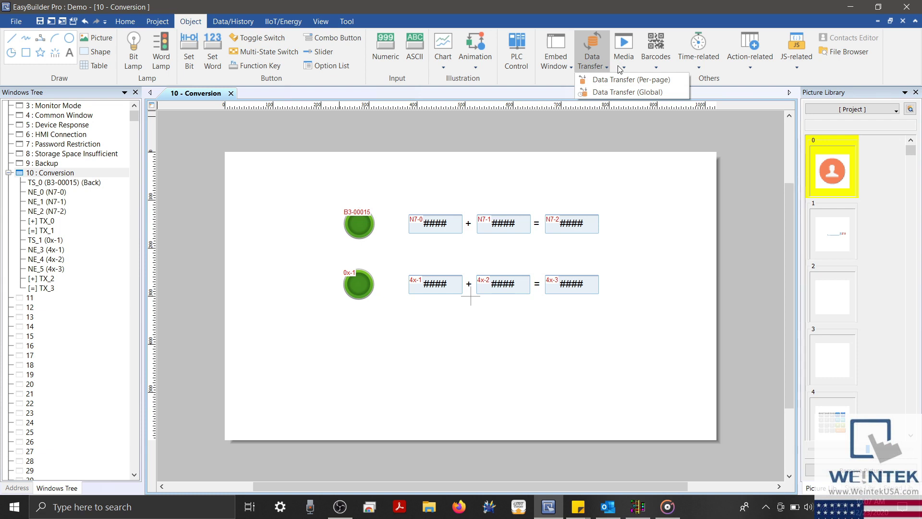
pyautogui.click(616, 91)
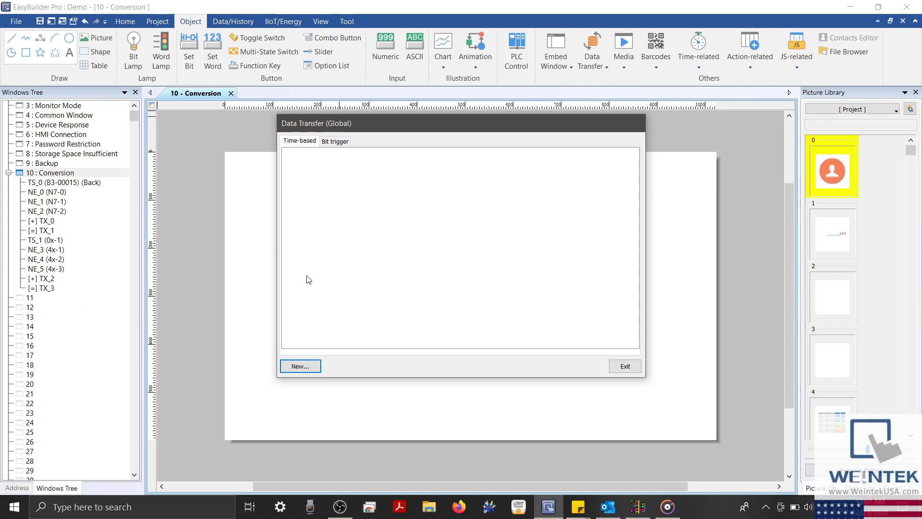
pyautogui.click(300, 367)
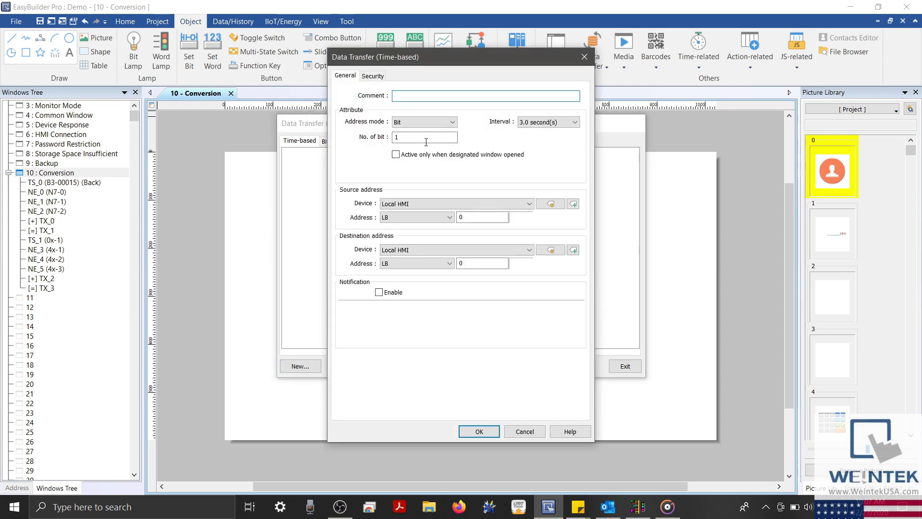
# - Set a 0.2-second interval with source Rockwell EtherNet/IP (DF1) address B3 00015
pyautogui.click(530, 123)
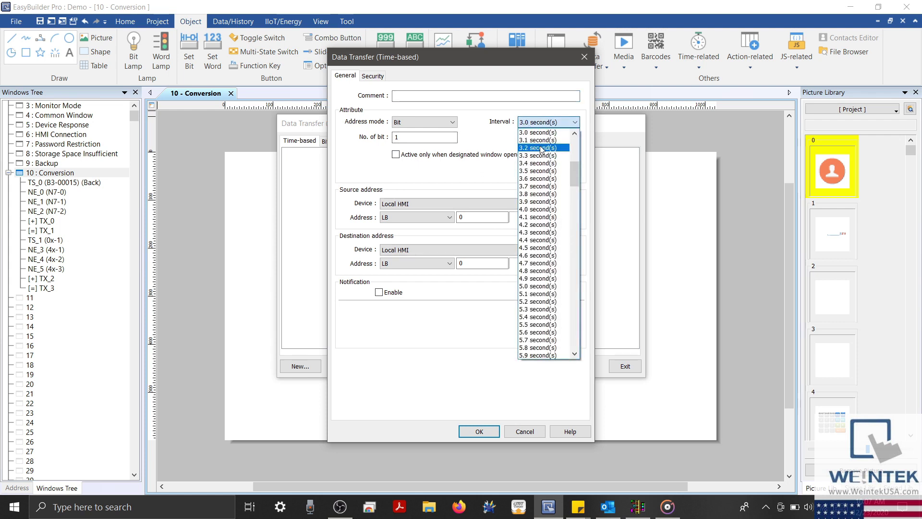
pyautogui.scroll(9, 533, 132)
pyautogui.click(534, 133)
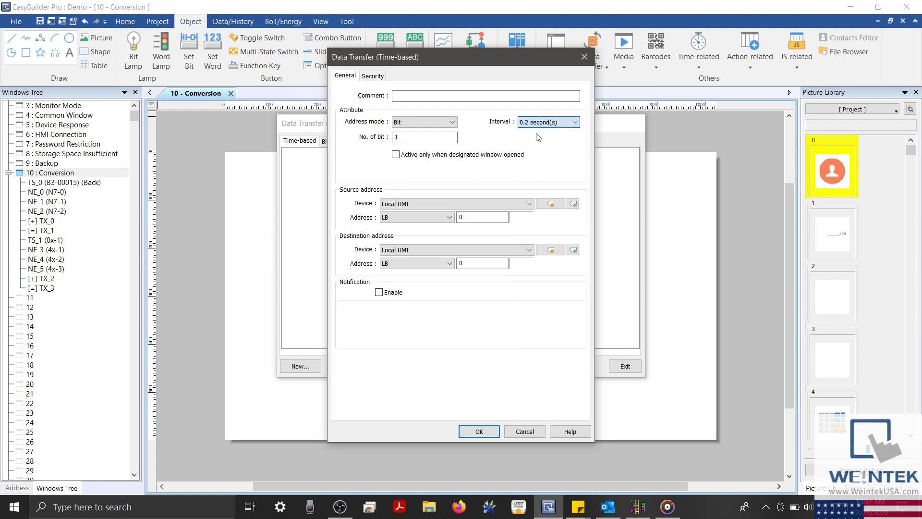
pyautogui.doubleClick(425, 137)
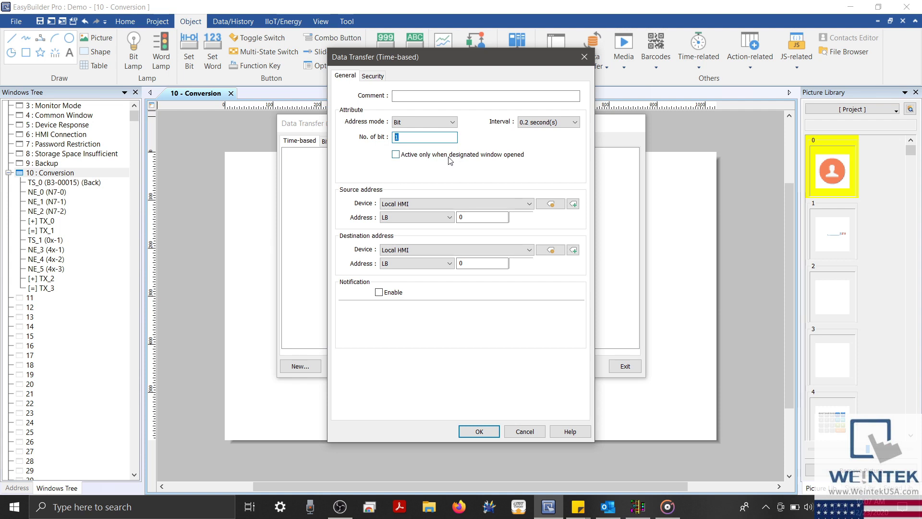
pyautogui.click(435, 202)
pyautogui.click(422, 221)
pyautogui.click(422, 219)
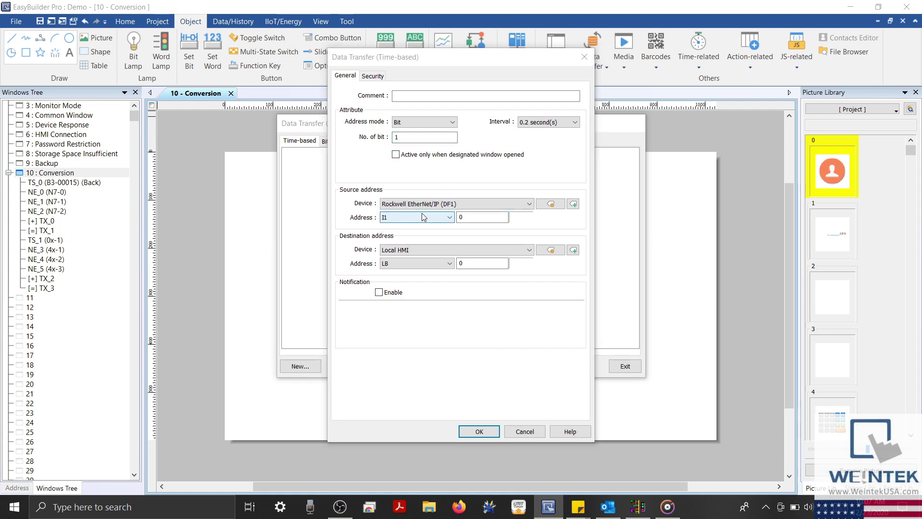
pyautogui.click(431, 279)
pyautogui.click(476, 218)
pyautogui.write('0015')
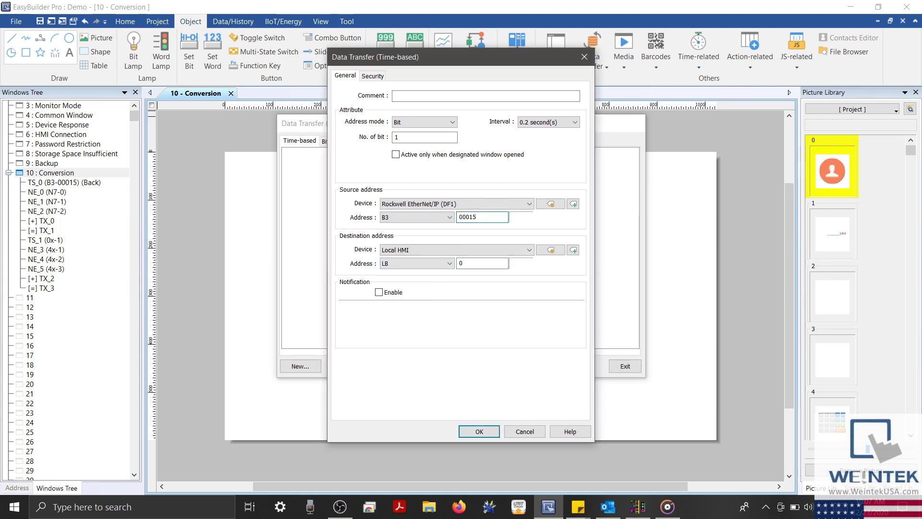
# - Set the destination to MODBUS RTU 0x_multi_coils 1 and save the bit transfer
pyautogui.click(440, 250)
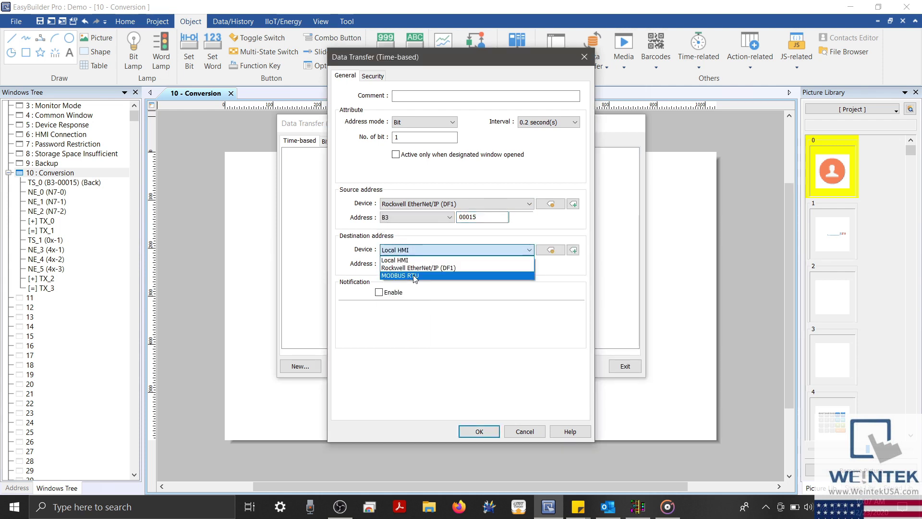
pyautogui.click(415, 277)
pyautogui.click(417, 268)
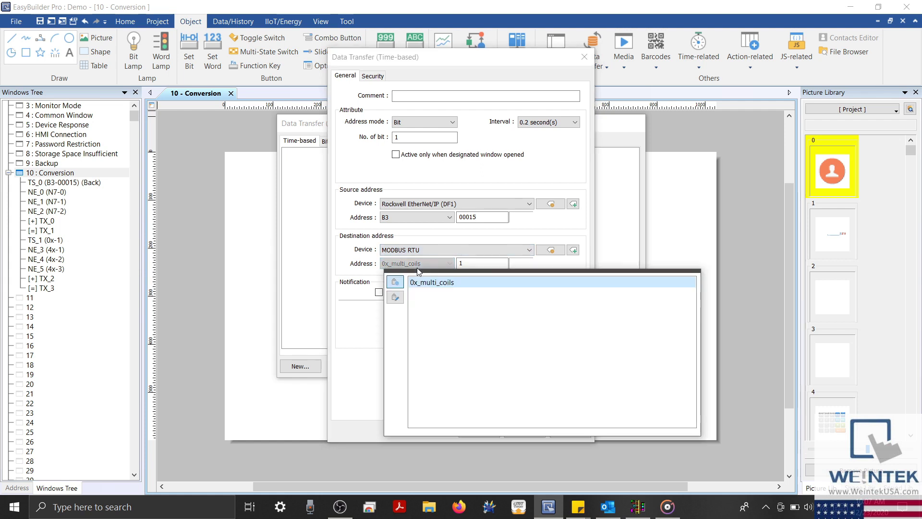
pyautogui.click(423, 282)
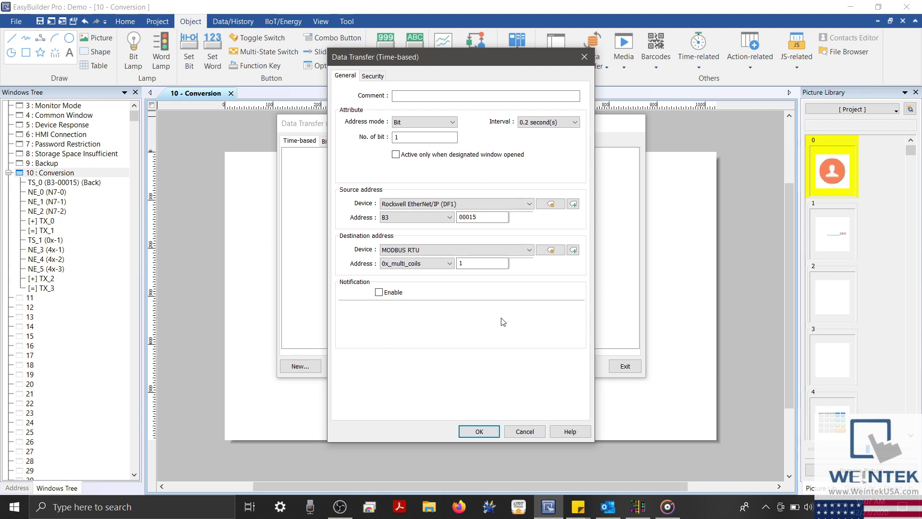
pyautogui.click(479, 432)
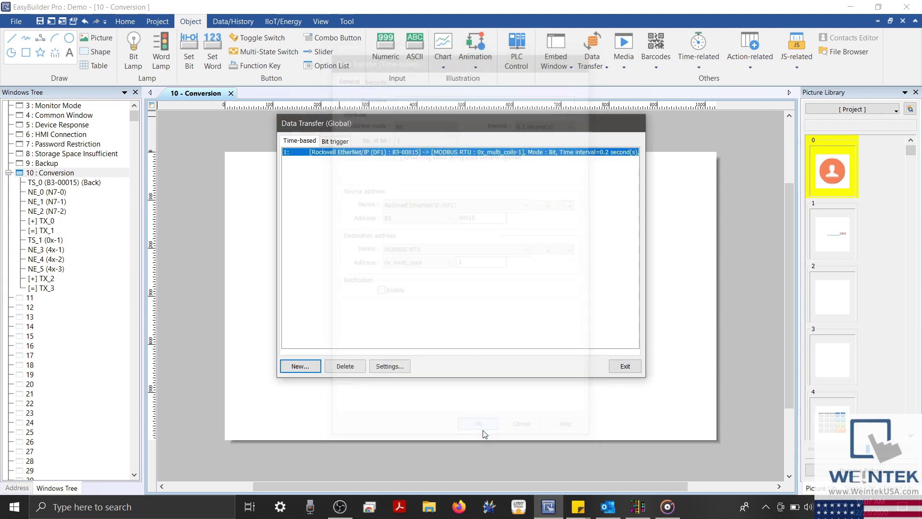
# - Start a new transfer in Word mode with 3 words every 0.2 seconds
pyautogui.click(301, 366)
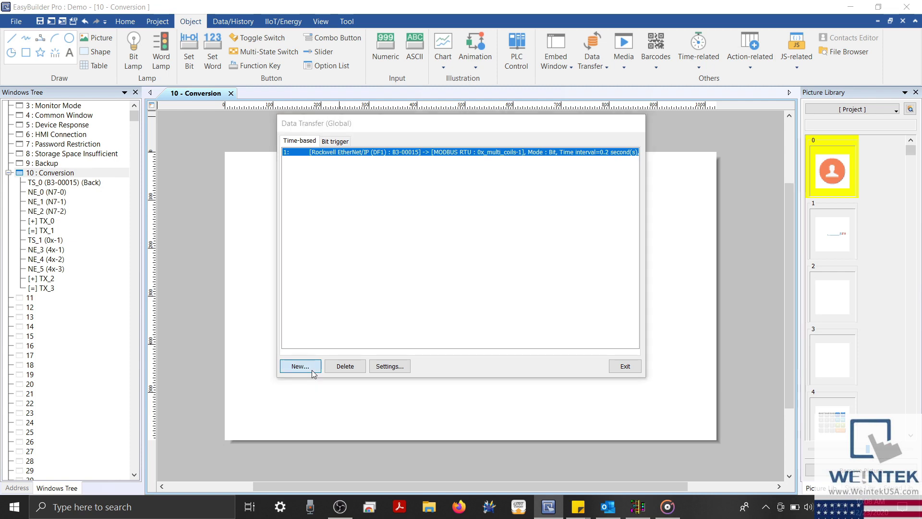
pyautogui.click(437, 123)
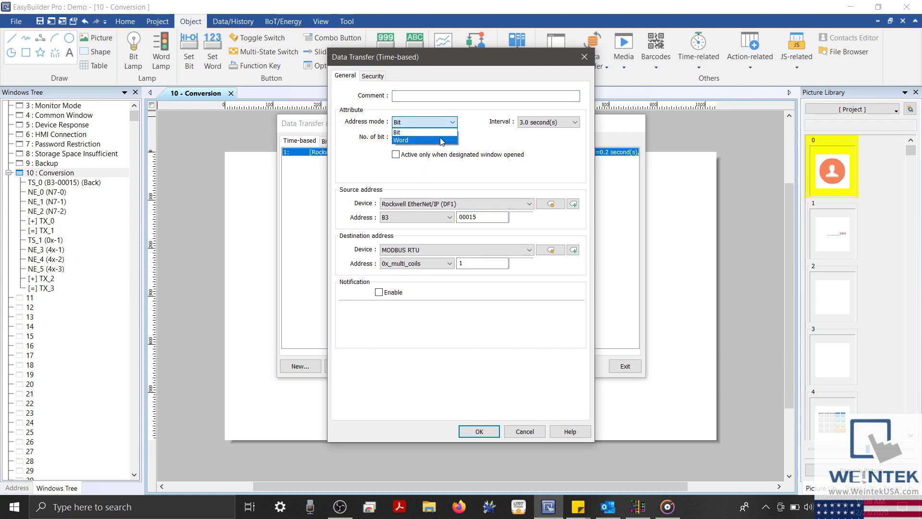
pyautogui.click(441, 140)
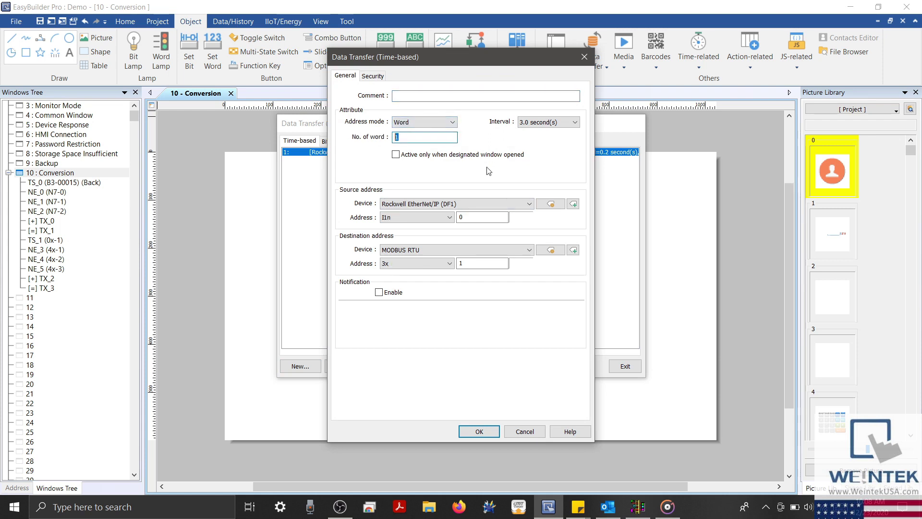
pyautogui.write('3')
pyautogui.click(564, 124)
pyautogui.scroll(9, 559, 162)
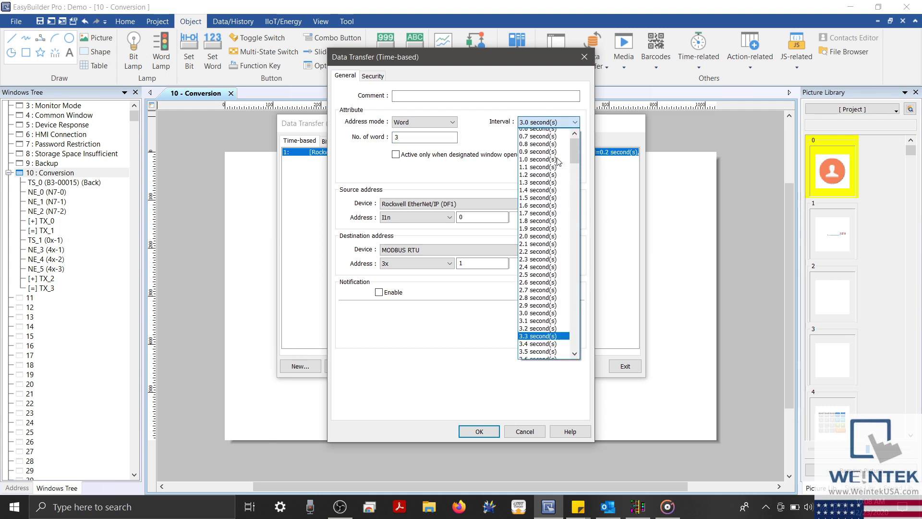
pyautogui.click(543, 133)
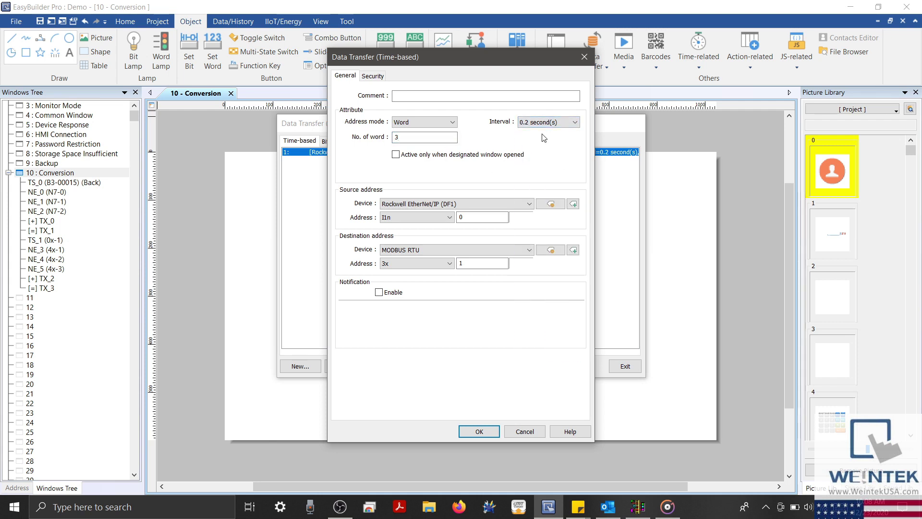
# - Set source N7-0 and destination MODBUS RTU 4x-1, save, and close the transfer list
pyautogui.click(441, 218)
pyautogui.click(423, 352)
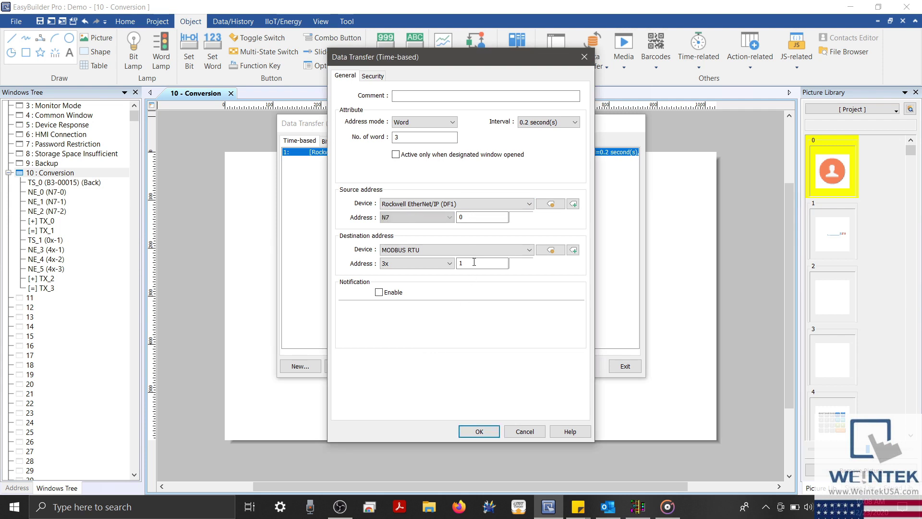
pyautogui.click(434, 263)
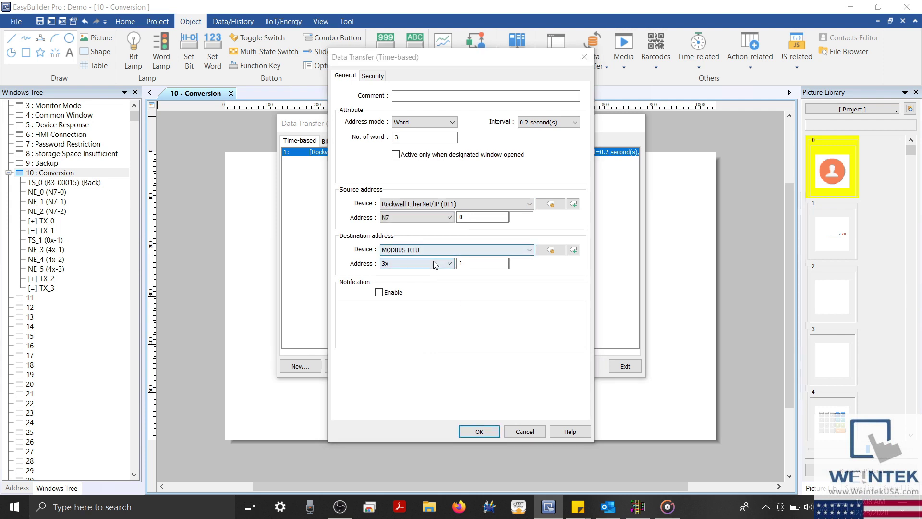
pyautogui.click(422, 335)
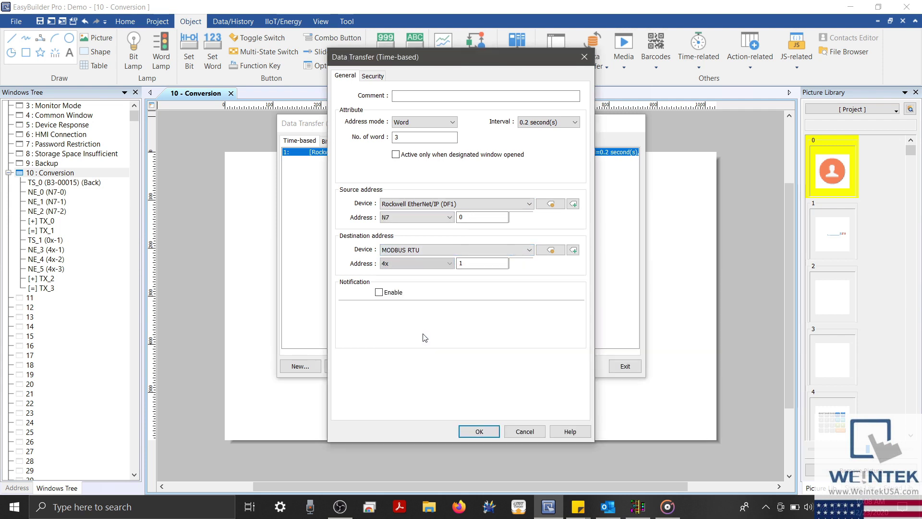
pyautogui.click(461, 216)
pyautogui.doubleClick(460, 216)
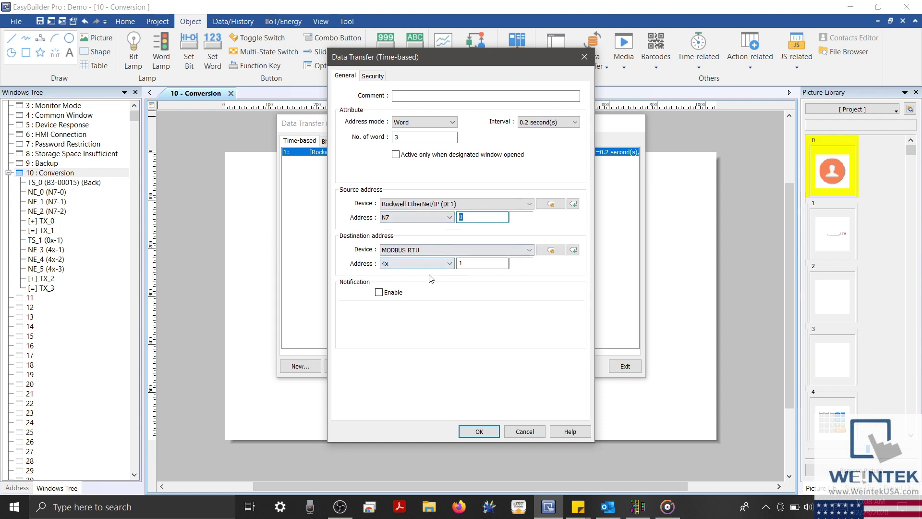
pyautogui.doubleClick(462, 263)
pyautogui.click(479, 432)
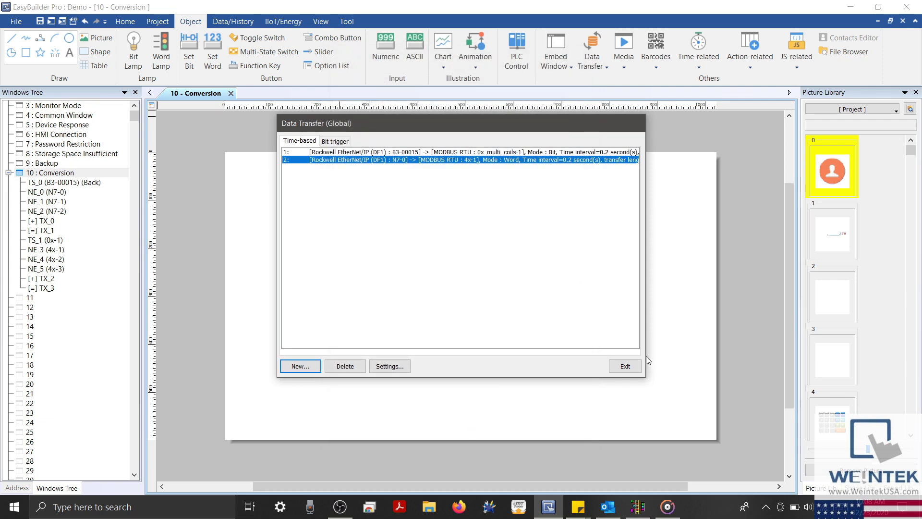
pyautogui.click(624, 366)
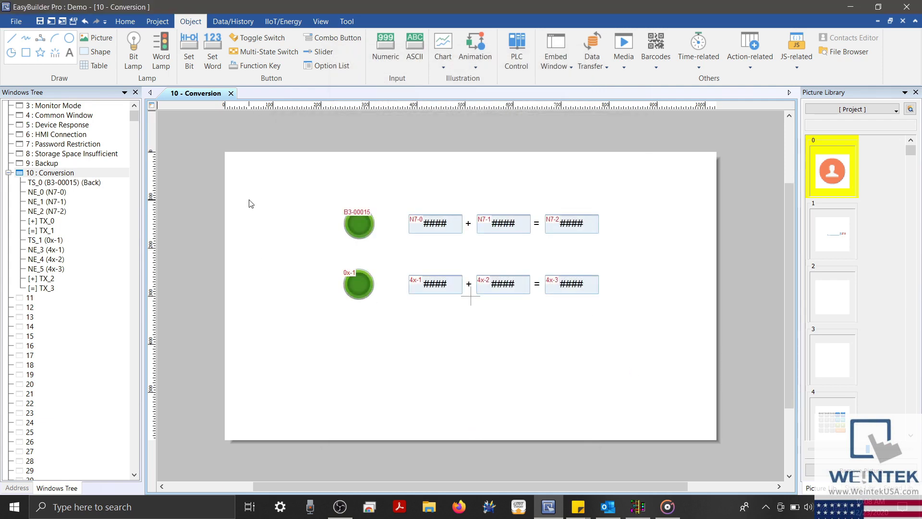
# - Switch to the Project ribbon to download and run the project
pyautogui.click(160, 24)
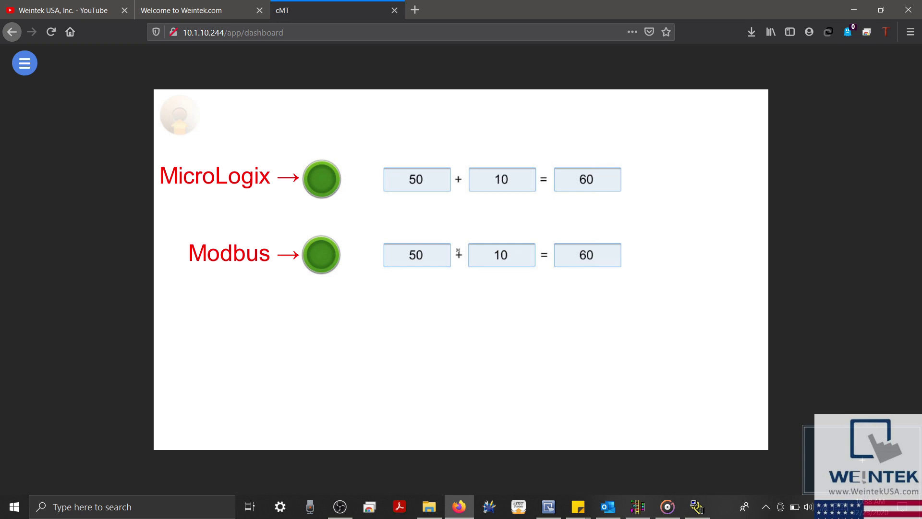
# - Enter 50 as the MicroLogix row's second value so both rows reach 100, then return to EasyBuilder Pro
pyautogui.click(501, 179)
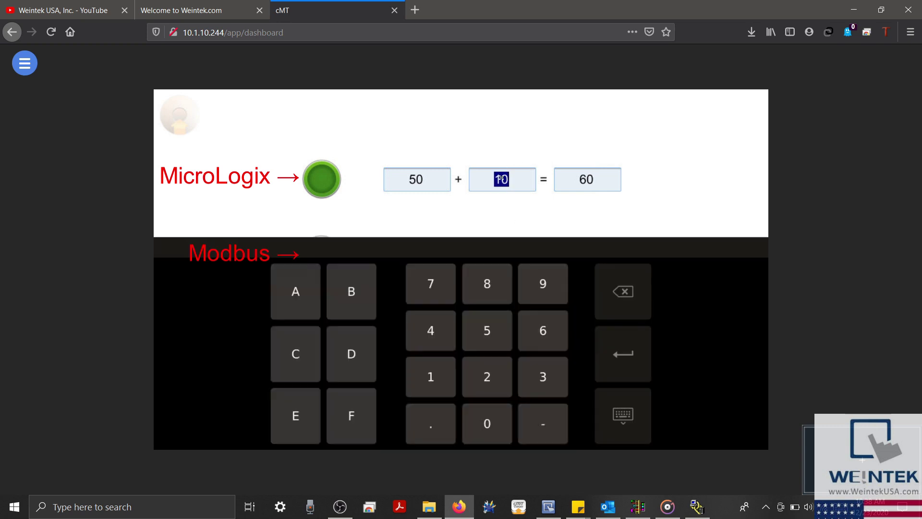
pyautogui.click(477, 330)
pyautogui.click(487, 423)
pyautogui.click(620, 355)
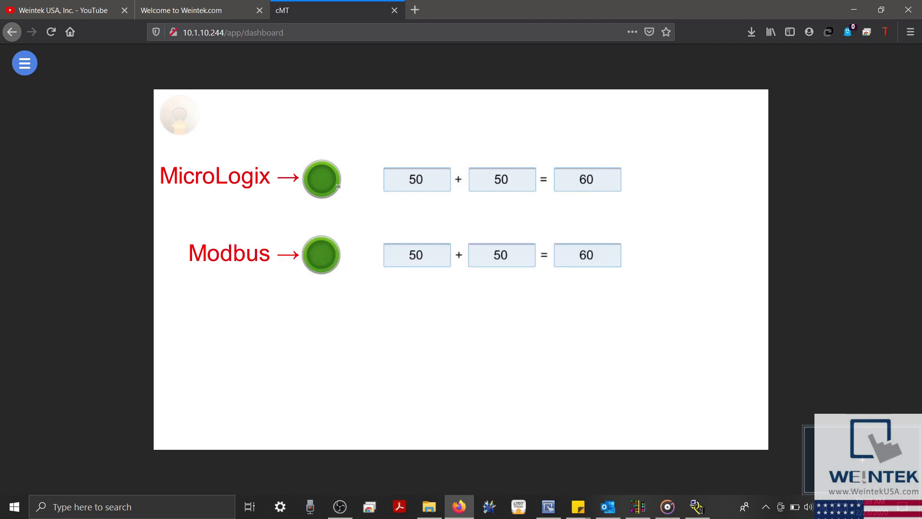
pyautogui.click(332, 177)
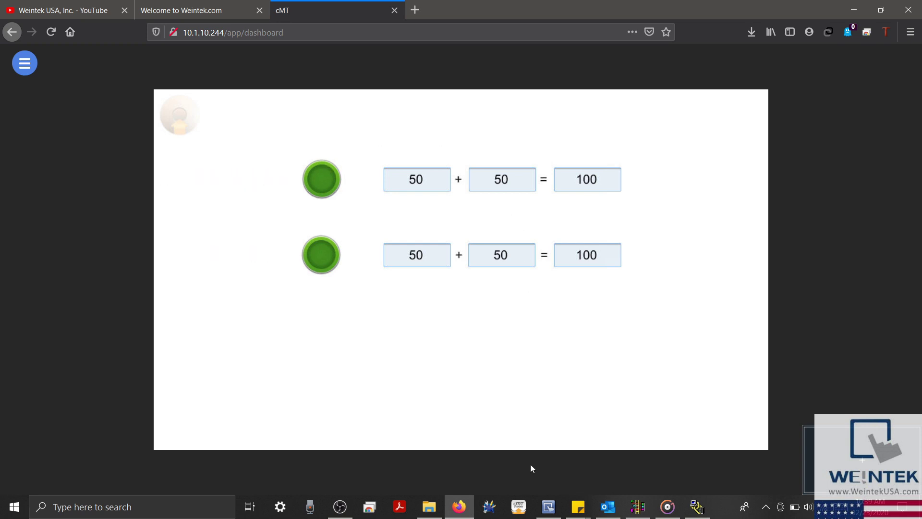
pyautogui.click(548, 507)
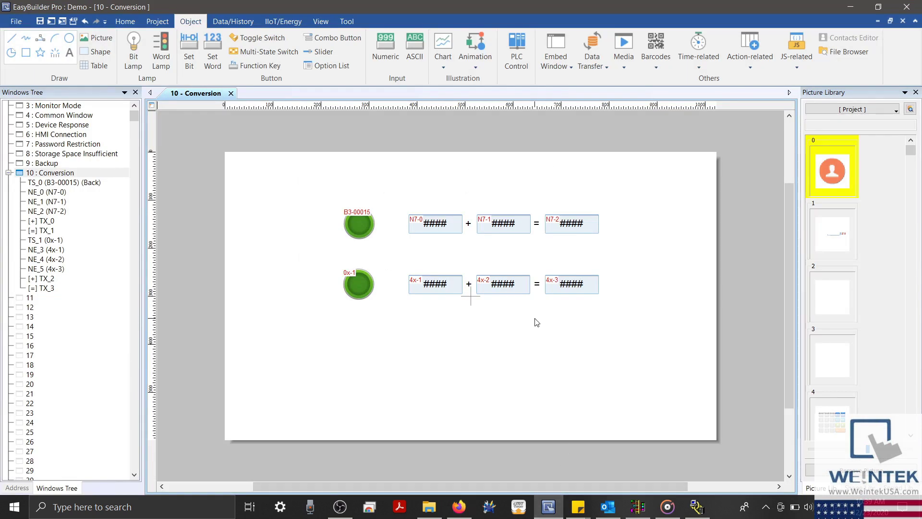
pyautogui.click(599, 62)
# - Delete the B3-00015 and N7-0 time-based global data transfer entries, leaving the list empty
pyautogui.click(632, 91)
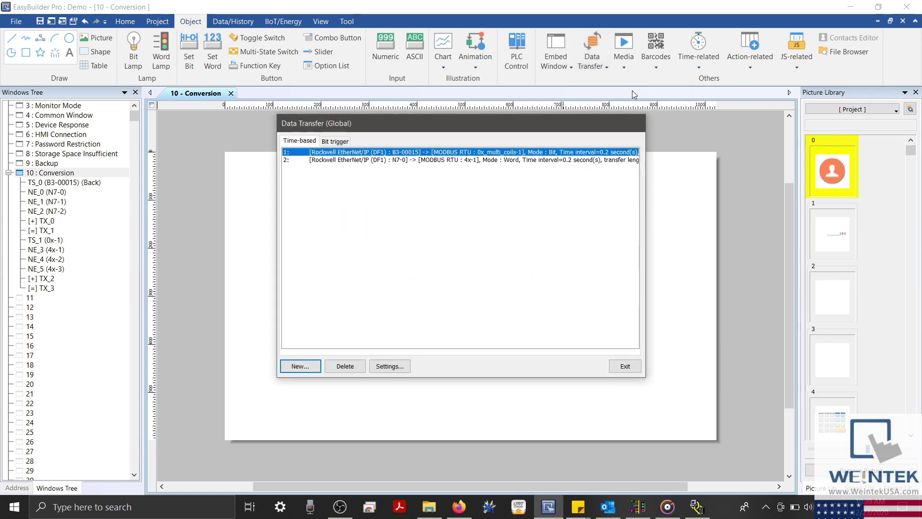
pyautogui.doubleClick(348, 367)
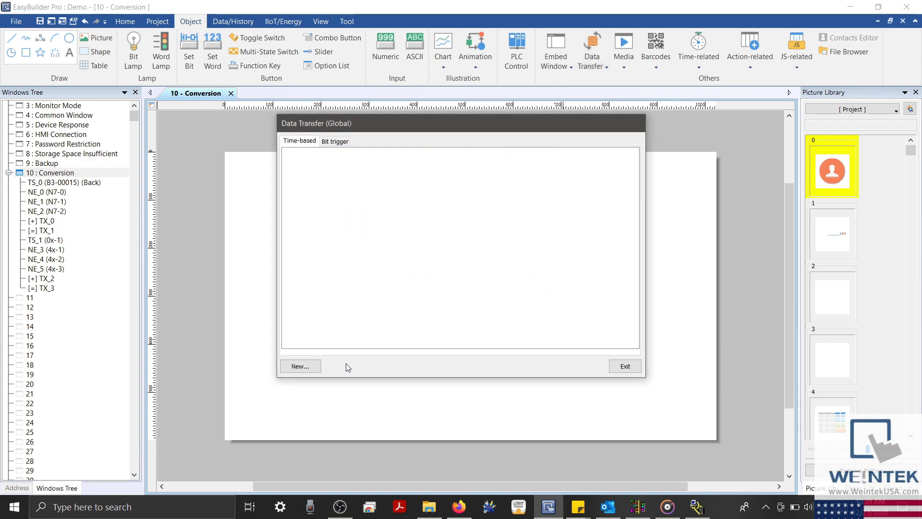
pyautogui.click(620, 368)
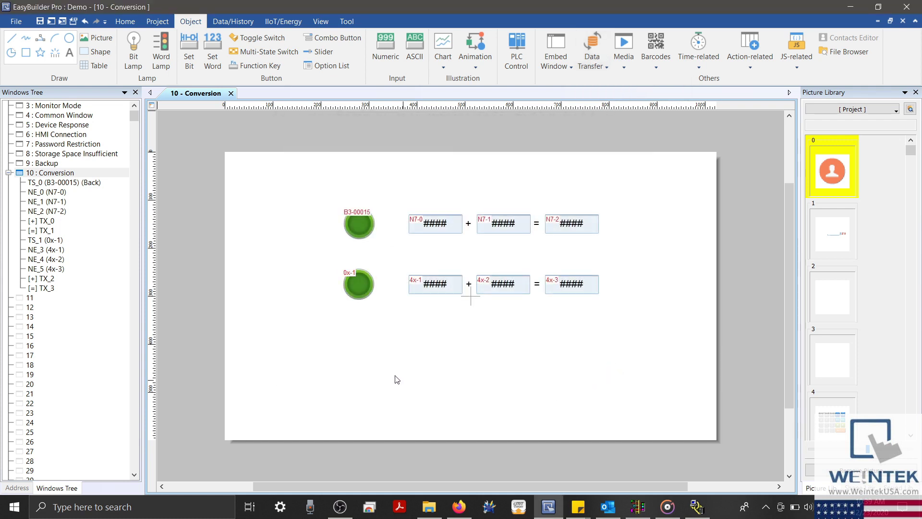
pyautogui.click(159, 21)
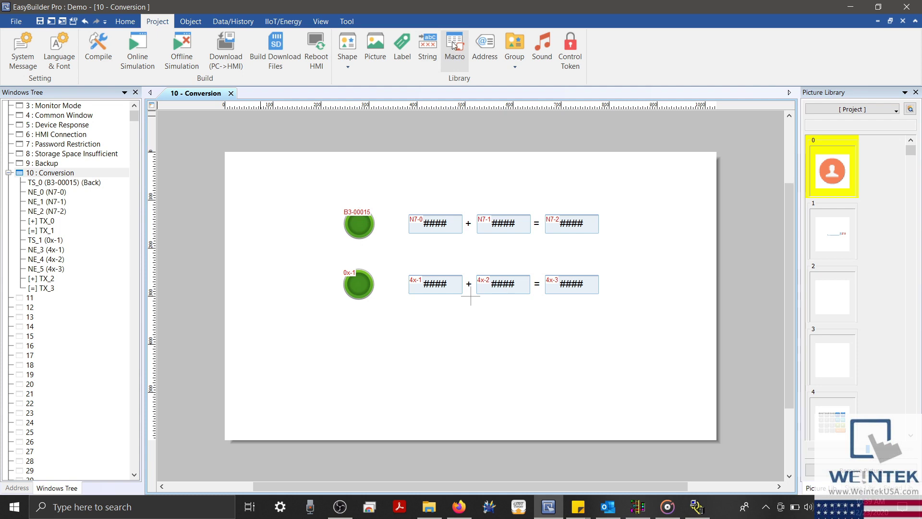
# - Create a new macro named Transfer with Periodical execution enabled
pyautogui.click(456, 57)
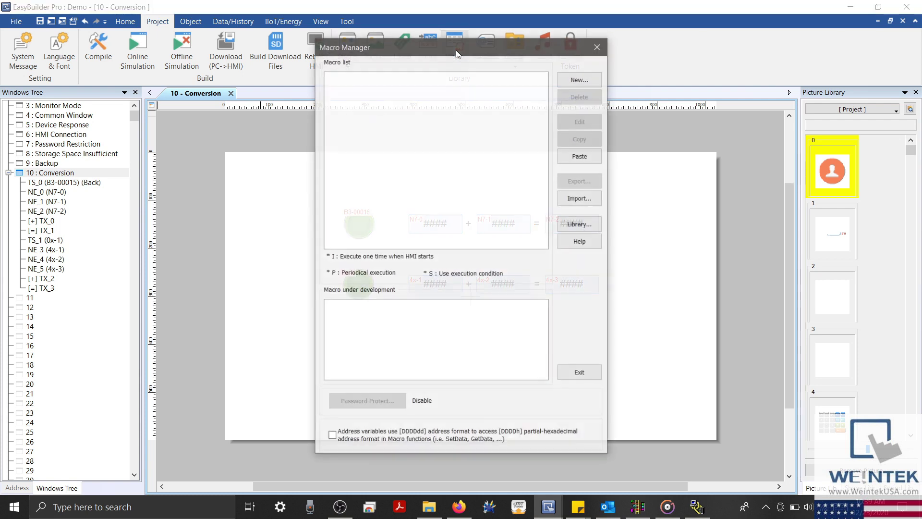
pyautogui.click(586, 85)
pyautogui.doubleClick(373, 37)
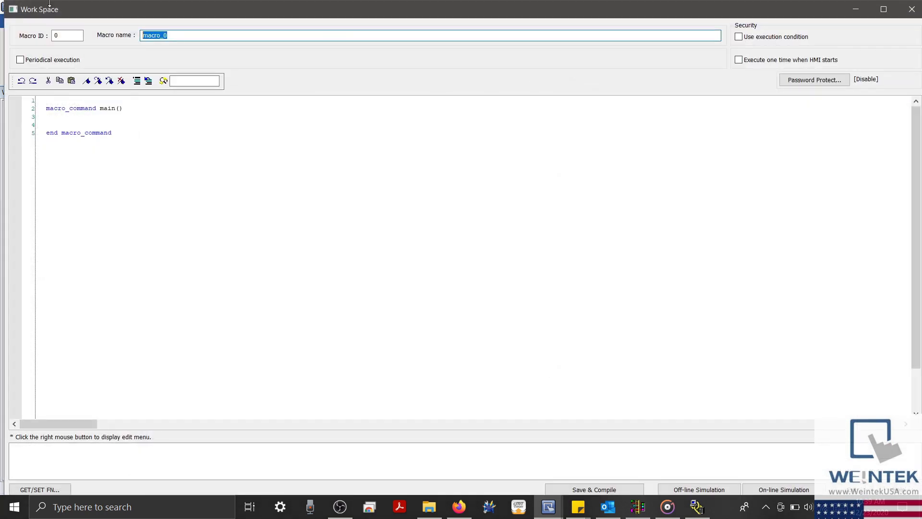
pyautogui.write('Transfer')
pyautogui.click(23, 61)
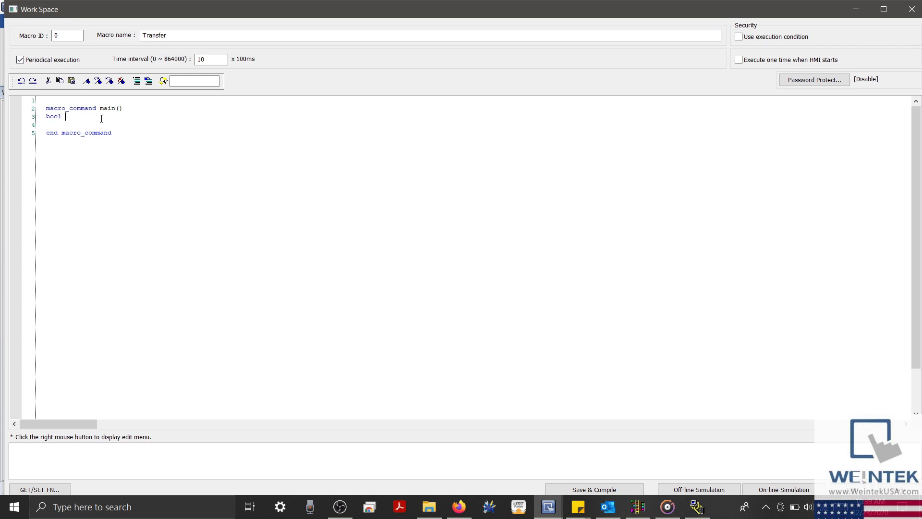
# - Declare bool blnBit and short shrArray[3] in the Transfer macro
pyautogui.write('itTrigger')
pyautogui.press('Return')
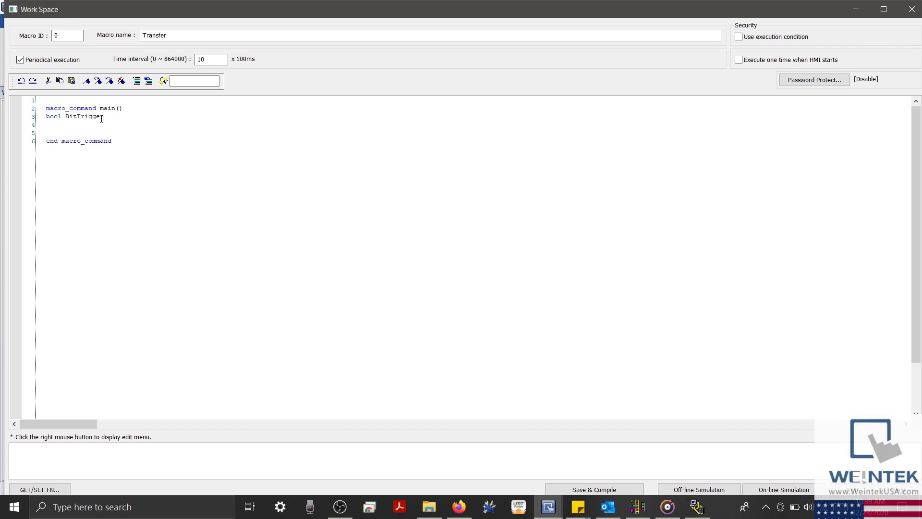
pyautogui.write('short shrArray')
pyautogui.press('BackSpace')
pyautogui.press('BackSpace')
pyautogui.press('BackSpace')
pyautogui.press('BackSpace')
pyautogui.press('BackSpace')
pyautogui.hotkey('ctrl', 'Left')
pyautogui.write('bln')
pyautogui.press('Return')
pyautogui.press('Return')
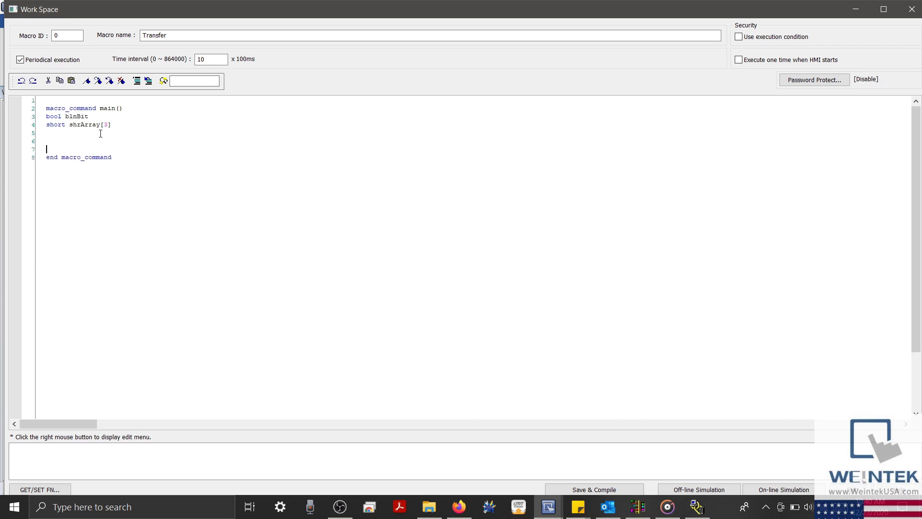
# - Insert GetData(blnBit, "Rockwell EtherNet/IP (DF1)", B3, 00015, 1) into the Transfer macro
pyautogui.click(46, 488)
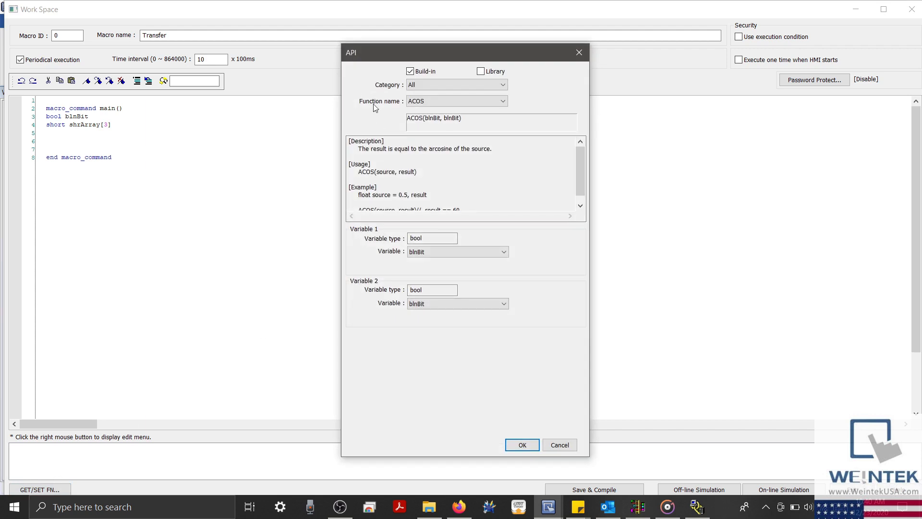
pyautogui.click(436, 100)
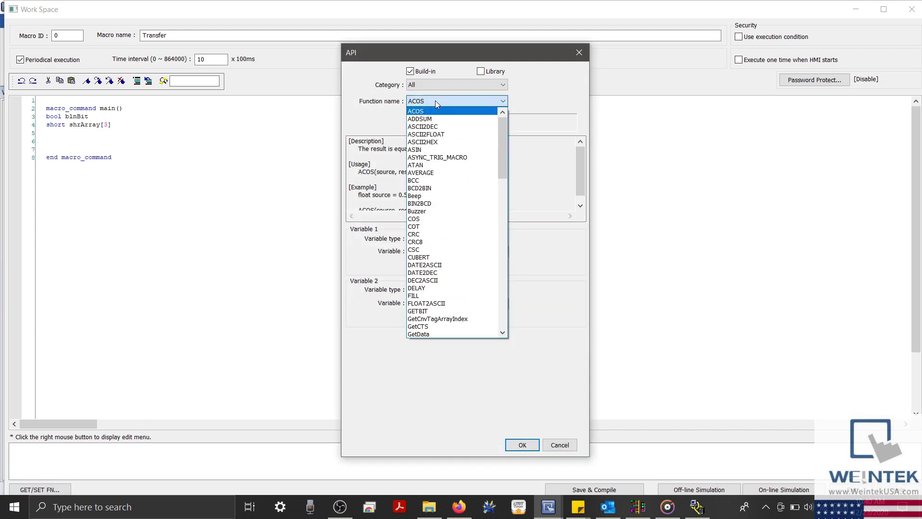
pyautogui.click(426, 334)
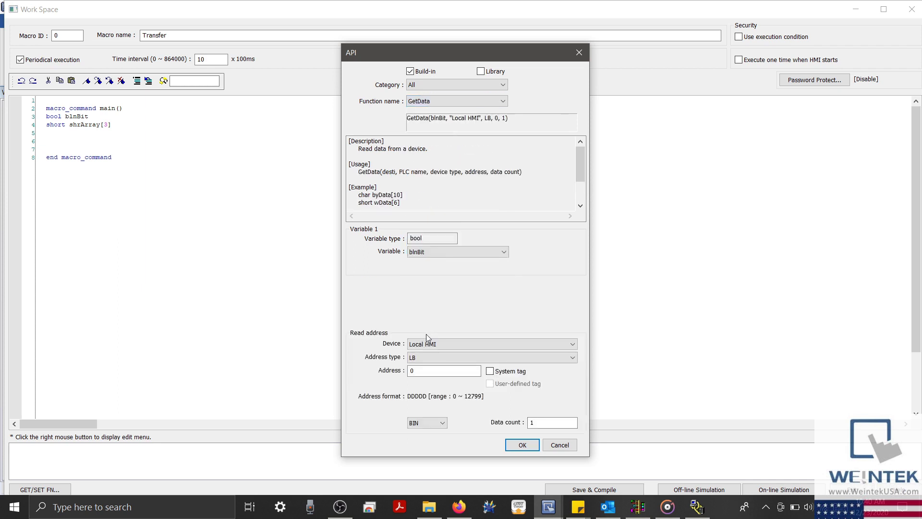
pyautogui.click(419, 254)
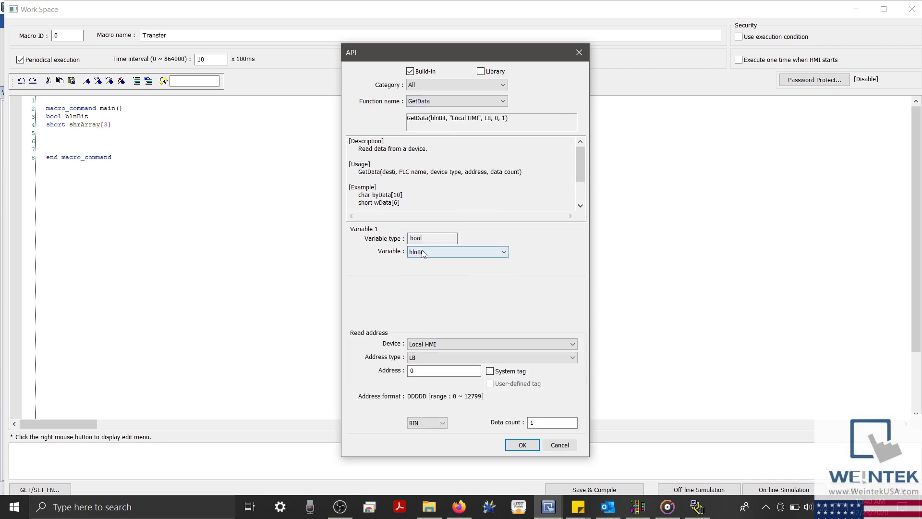
pyautogui.click(443, 344)
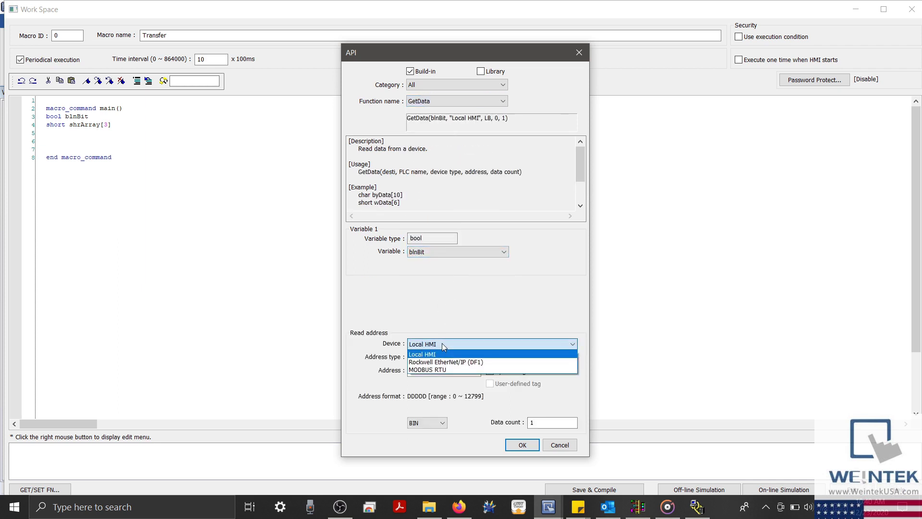
pyautogui.click(441, 362)
pyautogui.click(441, 360)
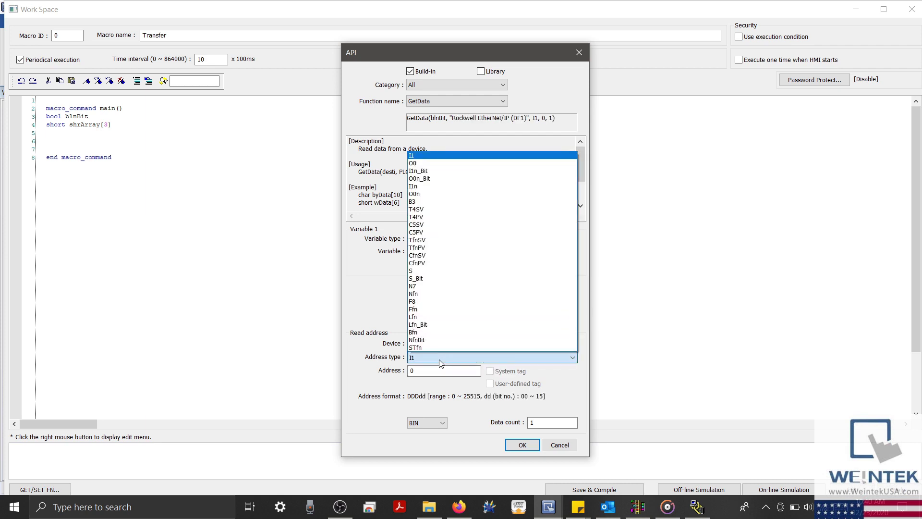
pyautogui.click(428, 202)
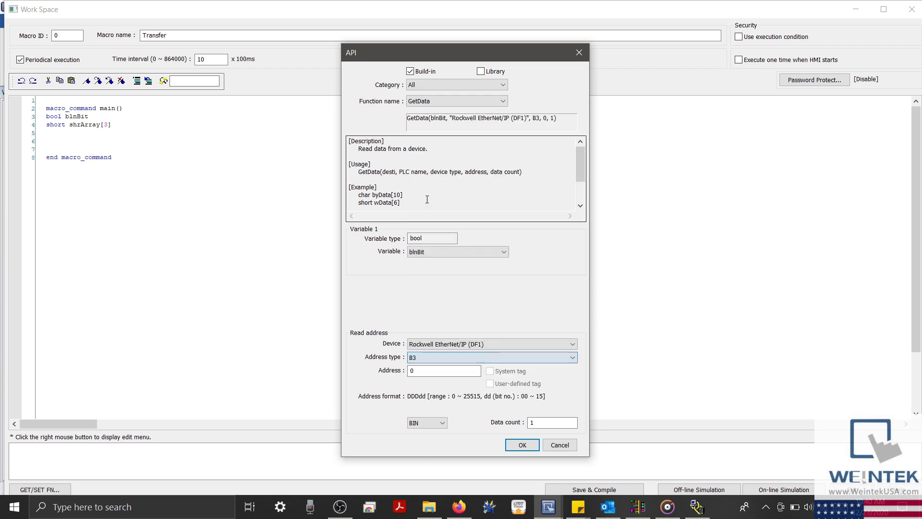
pyautogui.click(430, 370)
pyautogui.write('0015')
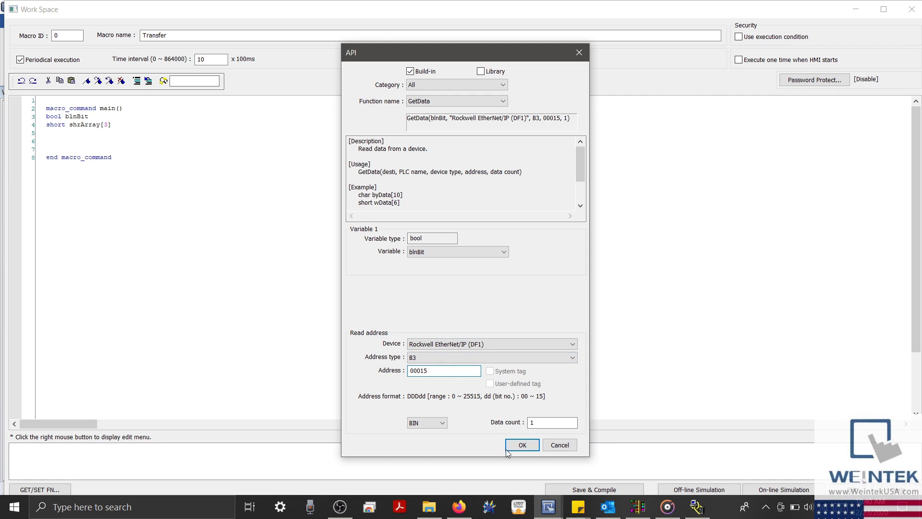
pyautogui.click(523, 446)
pyautogui.press('Return')
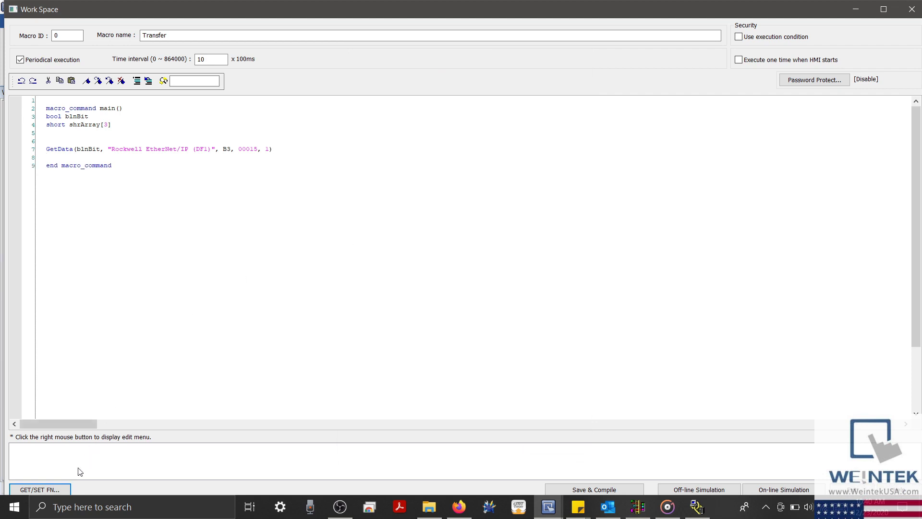
# - Insert GetData(shrArray[0], "Rockwell EtherNet/IP (DF1)", N7, 0, 3) to read three words
pyautogui.click(15, 489)
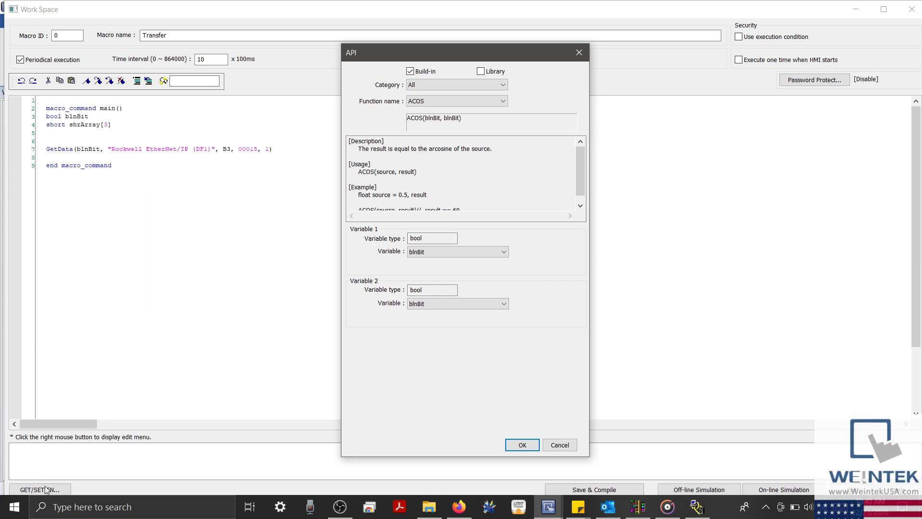
pyautogui.click(471, 104)
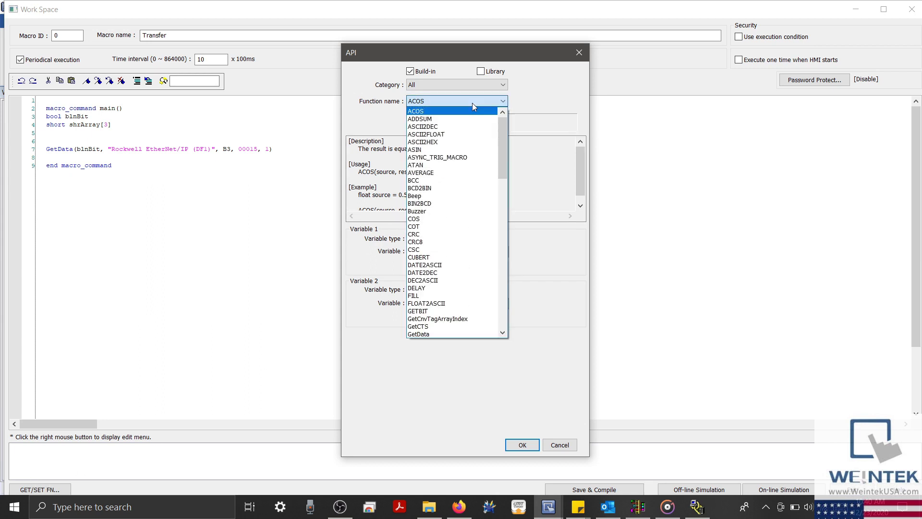
pyautogui.click(423, 333)
pyautogui.click(462, 251)
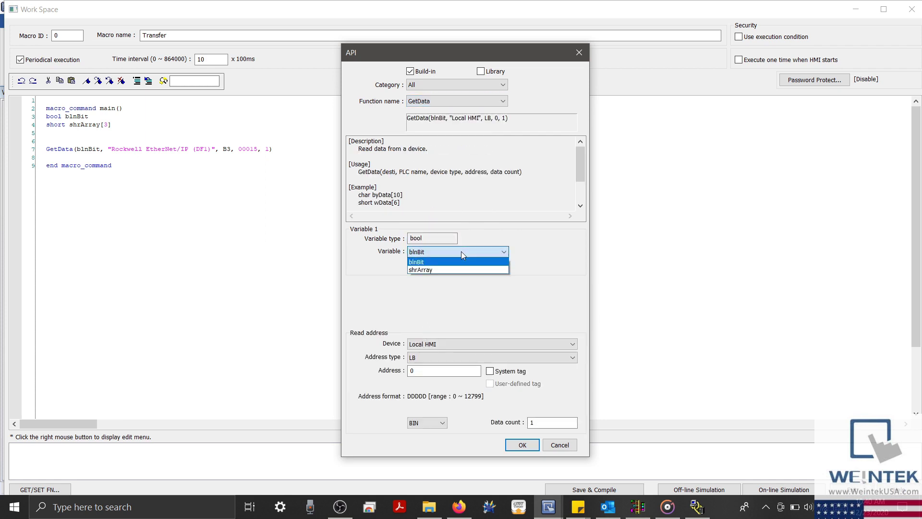
pyautogui.click(421, 271)
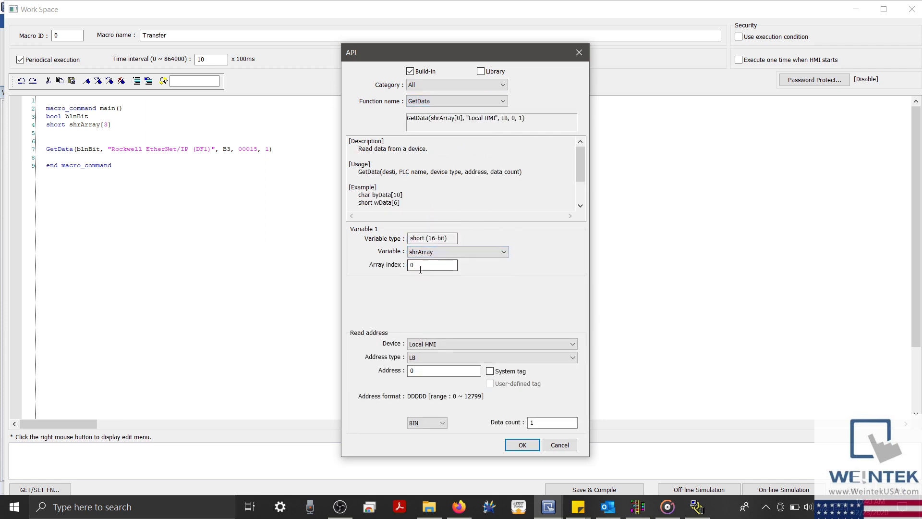
pyautogui.click(435, 343)
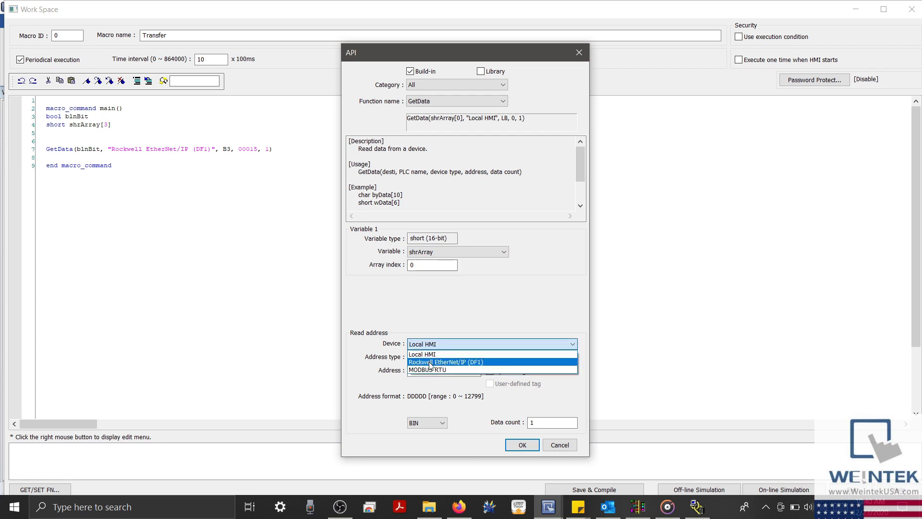
pyautogui.click(429, 363)
pyautogui.click(431, 358)
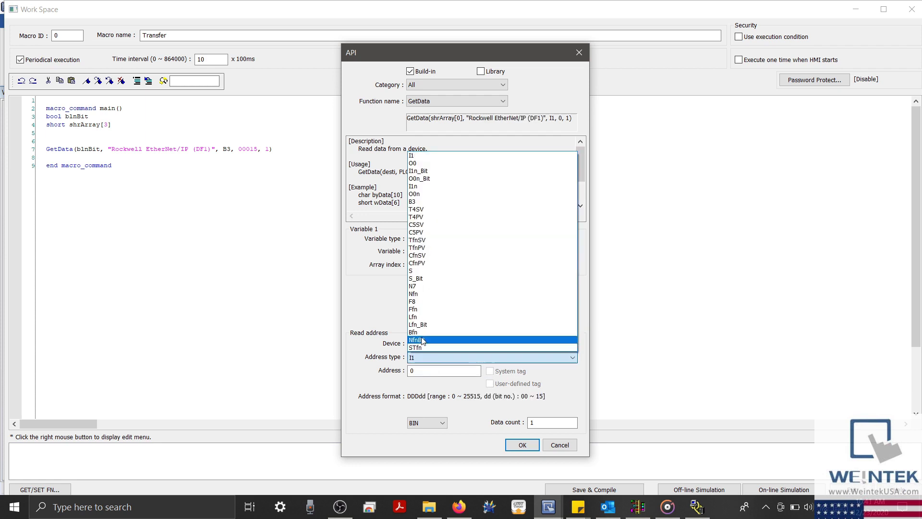
pyautogui.click(425, 287)
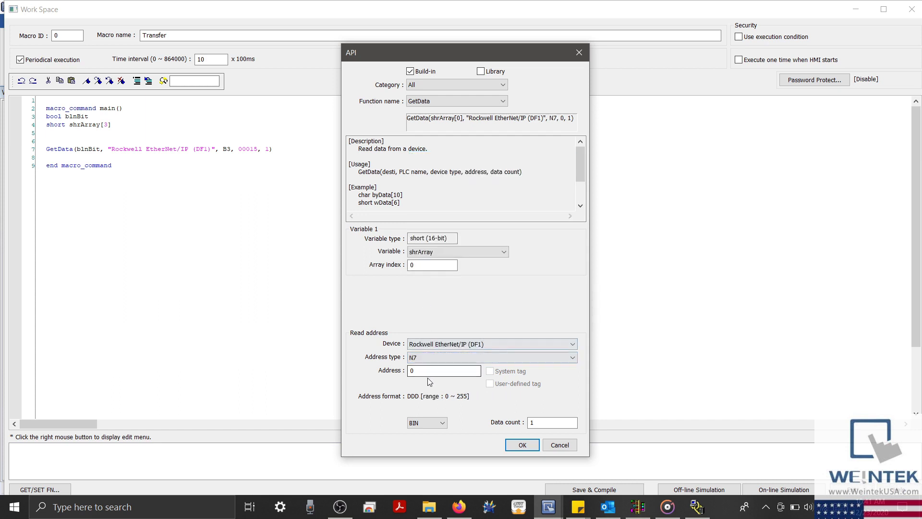
pyautogui.doubleClick(534, 423)
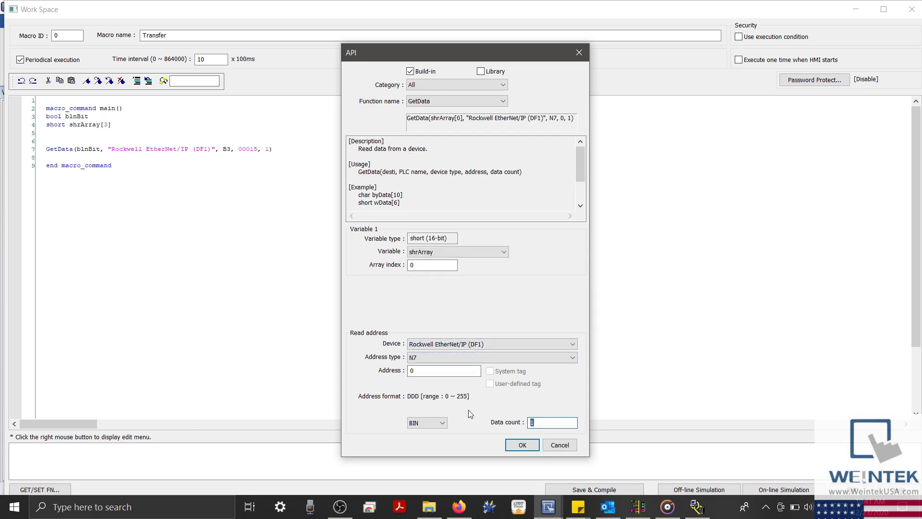
pyautogui.write('3')
pyautogui.click(527, 444)
pyautogui.press('Return')
pyautogui.press('Return')
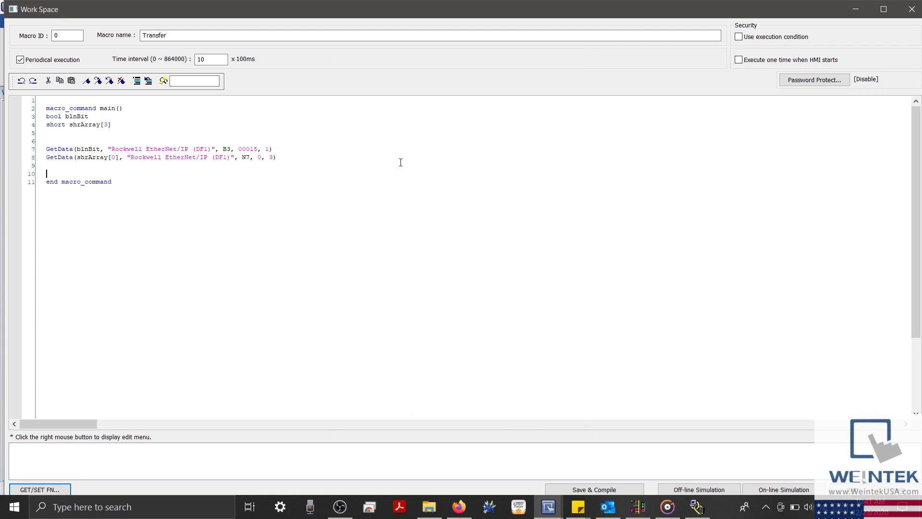
# - Insert a SetData line writing blnBit to MODBUS RTU 0x address 1
pyautogui.click(60, 492)
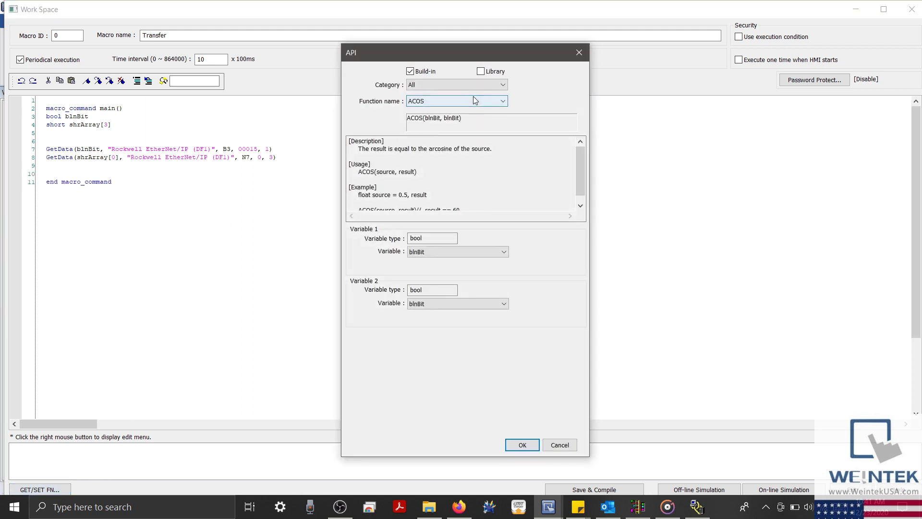
pyautogui.click(475, 102)
pyautogui.scroll(-15, 423, 225)
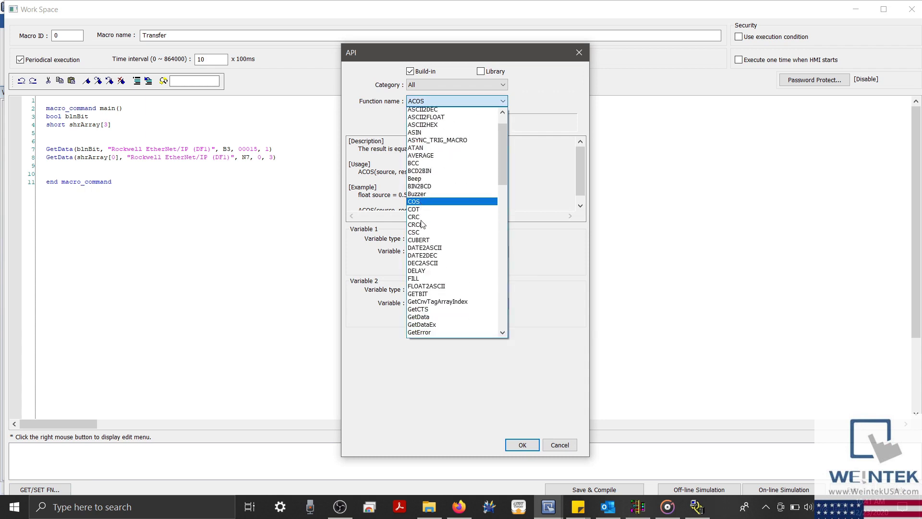
pyautogui.click(422, 204)
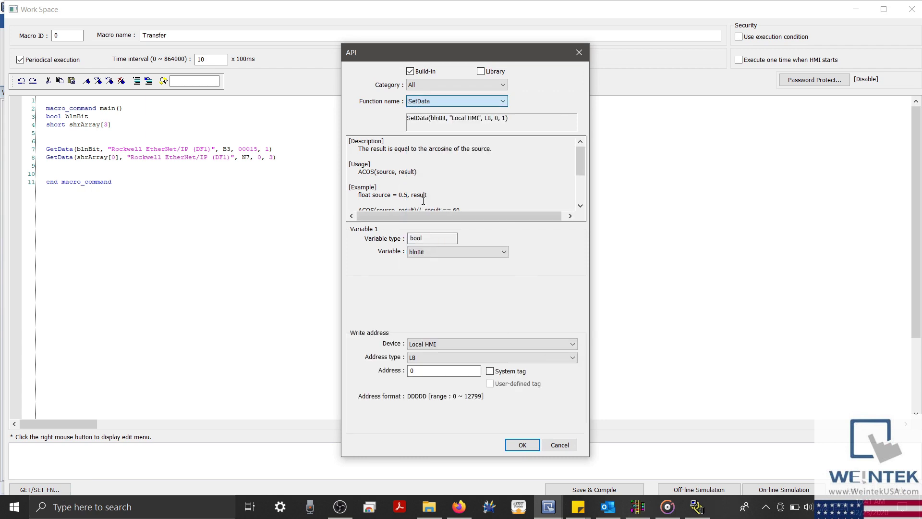
pyautogui.click(469, 347)
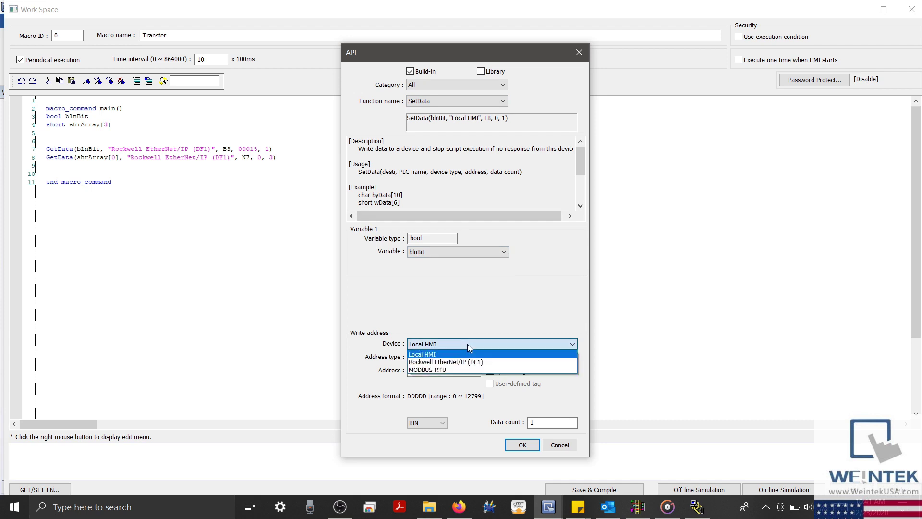
pyautogui.click(440, 370)
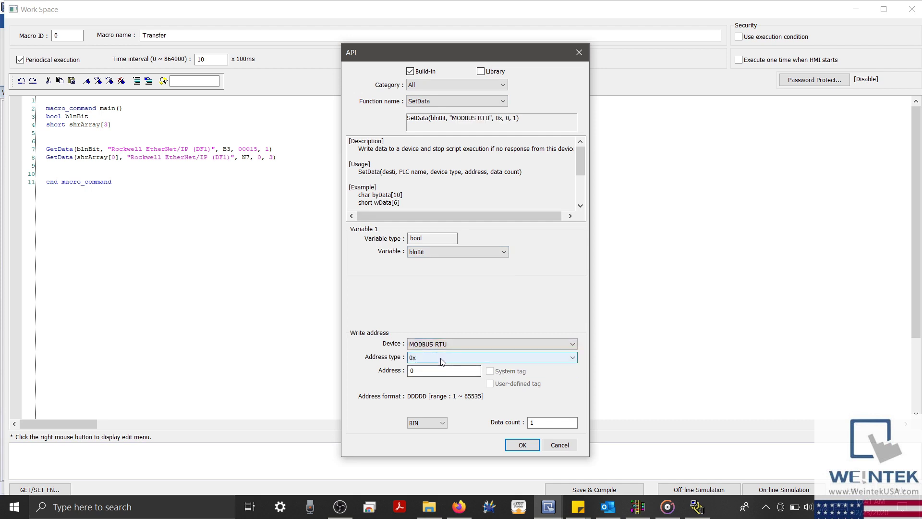
pyautogui.doubleClick(440, 369)
pyautogui.write('1')
pyautogui.press('Return')
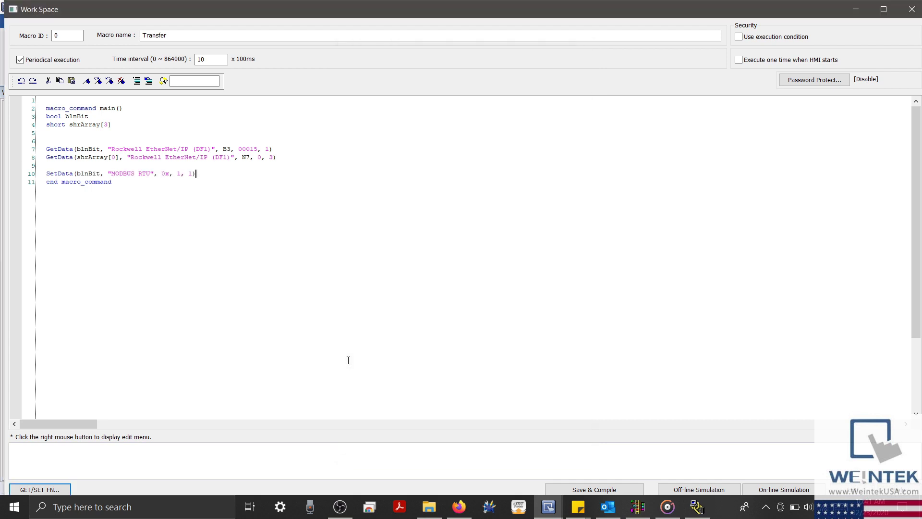
pyautogui.press('Return')
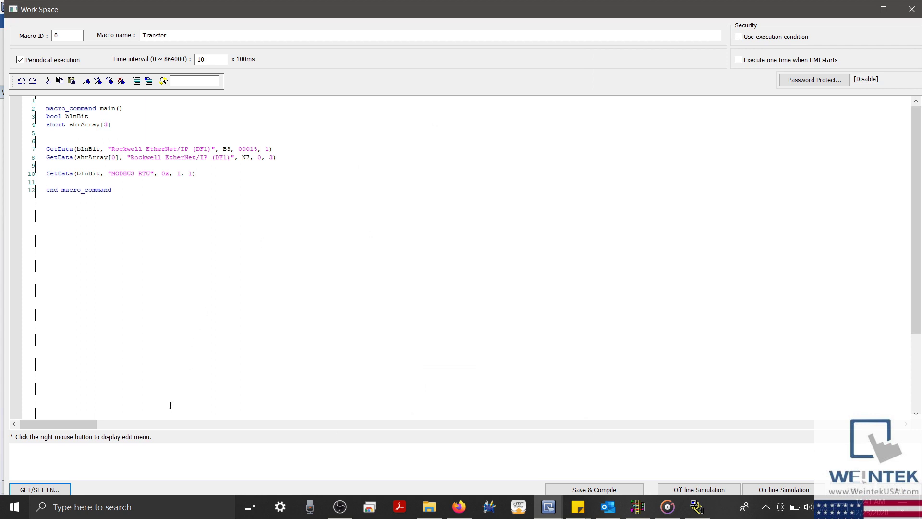
# - Insert SetData writing shrArray[0] to MODBUS RTU 4x address 1, count 3, and save the macro
pyautogui.click(40, 490)
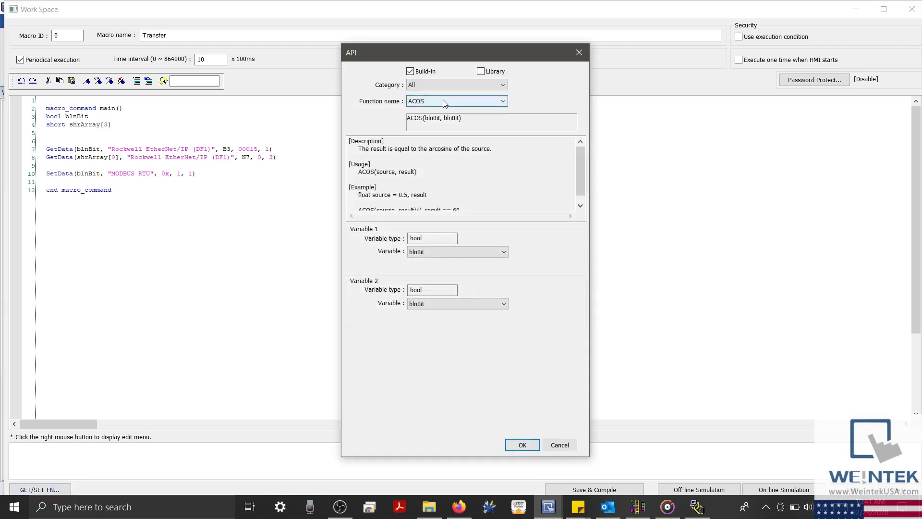
pyautogui.click(443, 100)
pyautogui.scroll(-18, 446, 202)
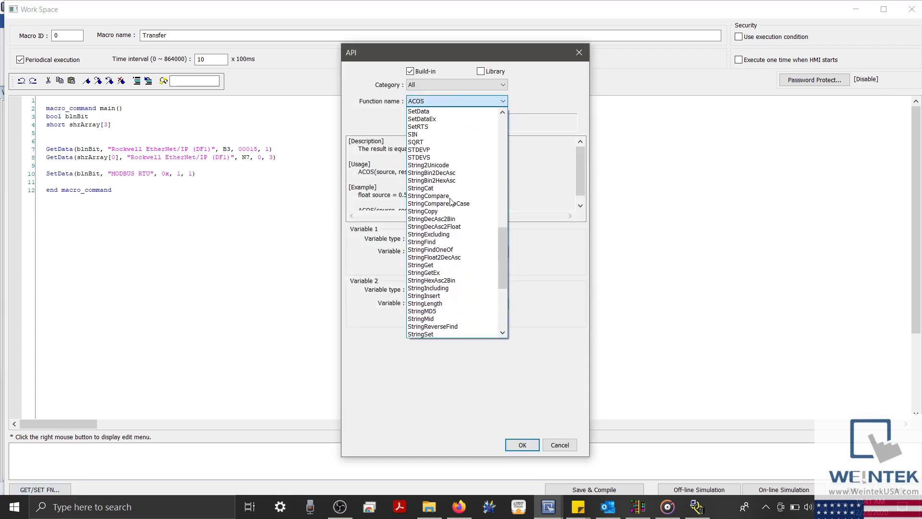
pyautogui.click(437, 112)
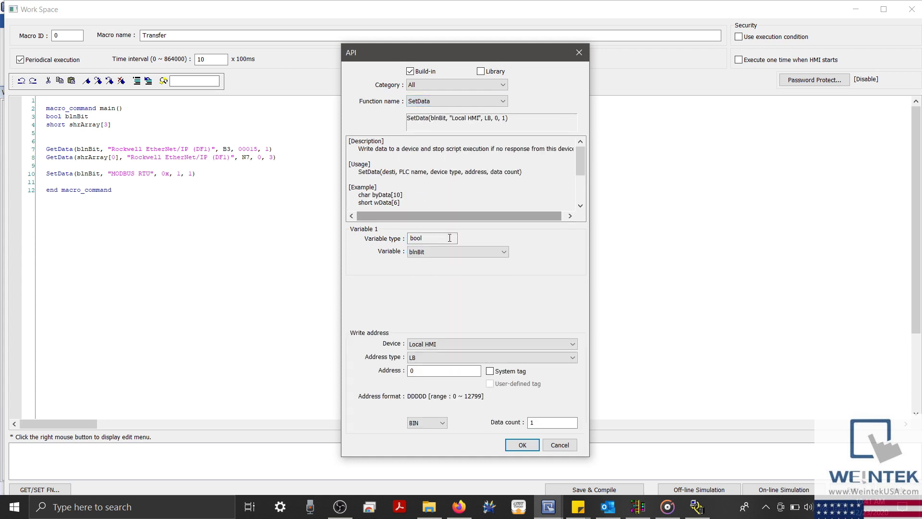
pyautogui.scroll(-1, 440, 255)
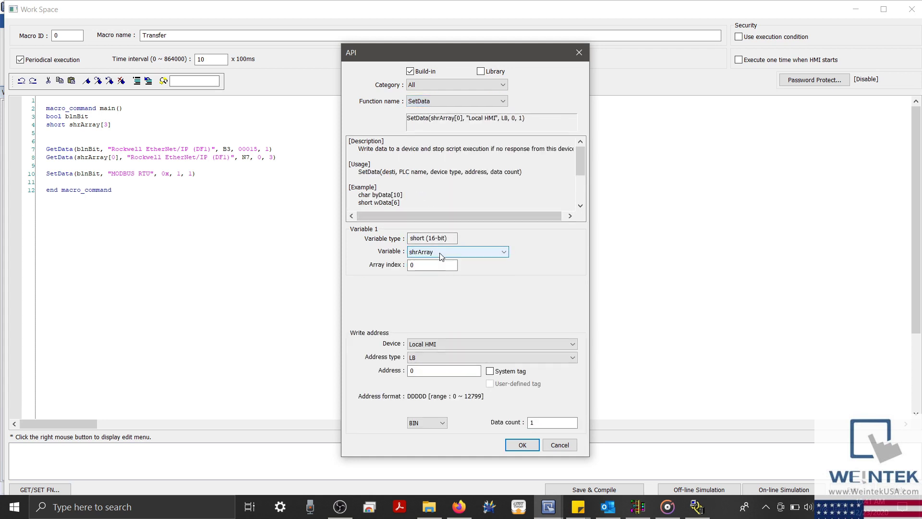
pyautogui.click(446, 344)
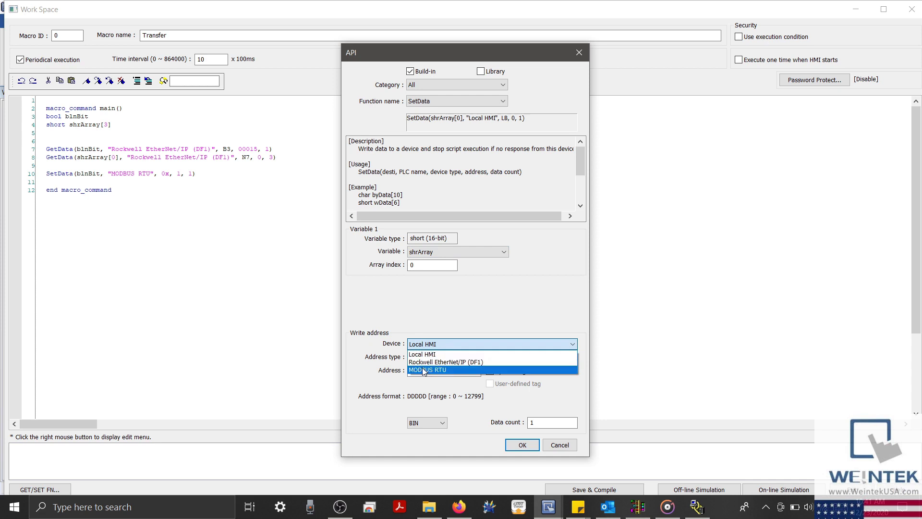
pyautogui.click(432, 372)
pyautogui.click(431, 360)
pyautogui.scroll(-3, 434, 306)
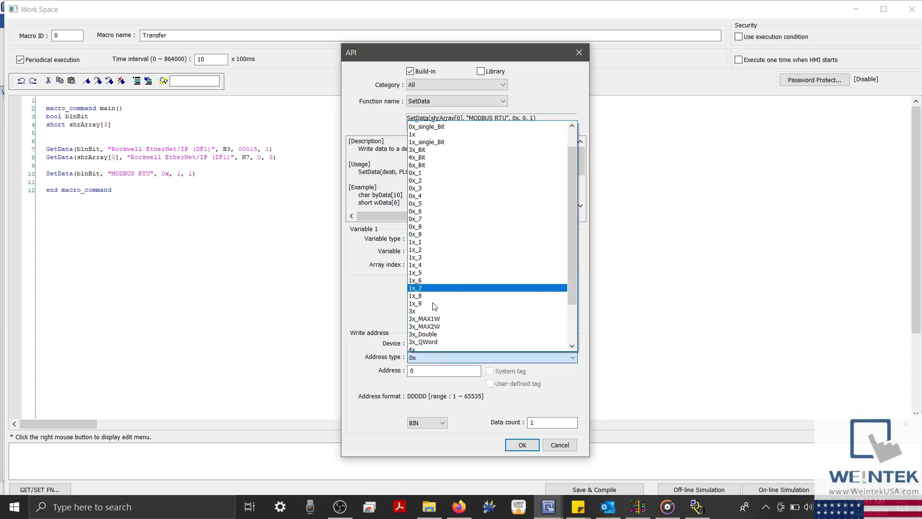
pyautogui.click(421, 294)
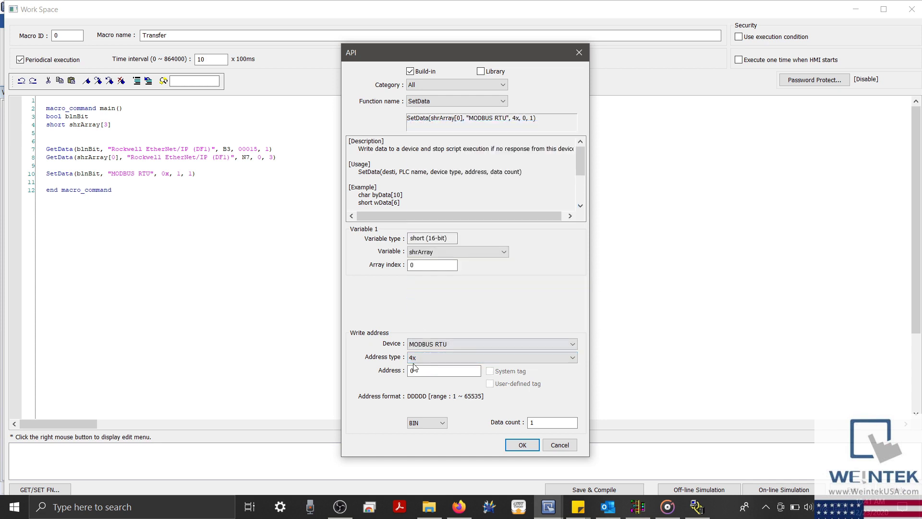
pyautogui.doubleClick(416, 371)
pyautogui.write('1')
pyautogui.doubleClick(543, 423)
pyautogui.write('3')
pyautogui.click(522, 447)
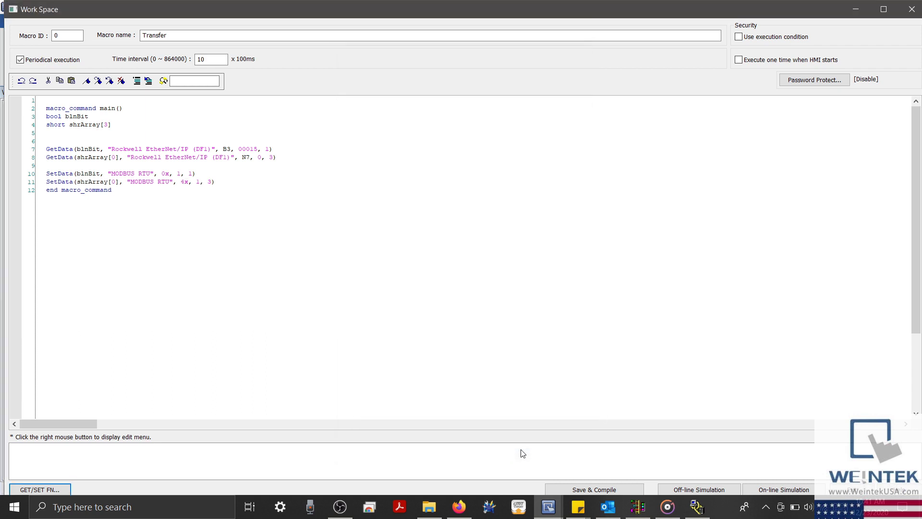
pyautogui.click(572, 490)
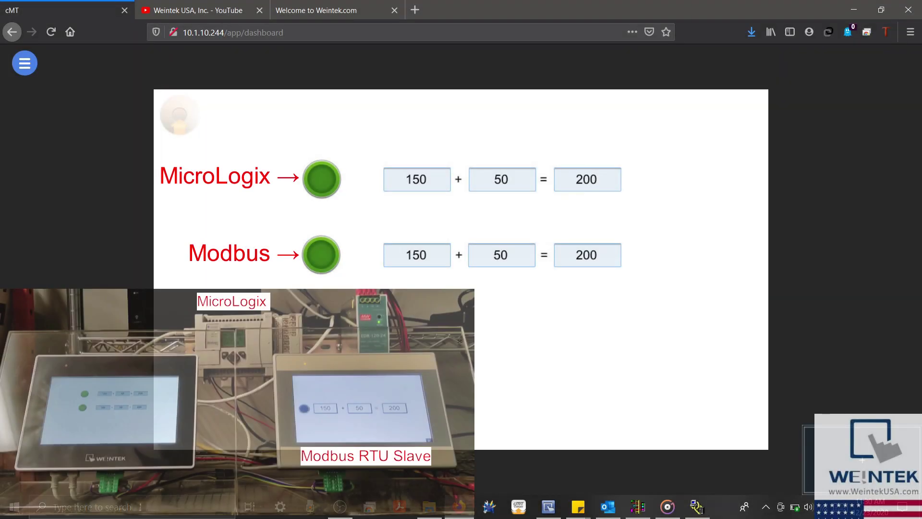
# - Set the MicroLogix row's first value to 99
pyautogui.click(410, 187)
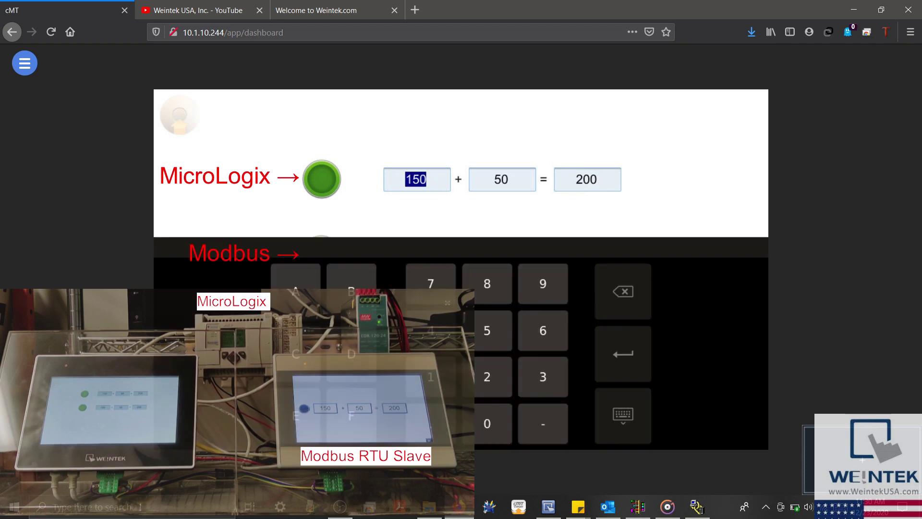
pyautogui.click(543, 284)
pyautogui.click(542, 283)
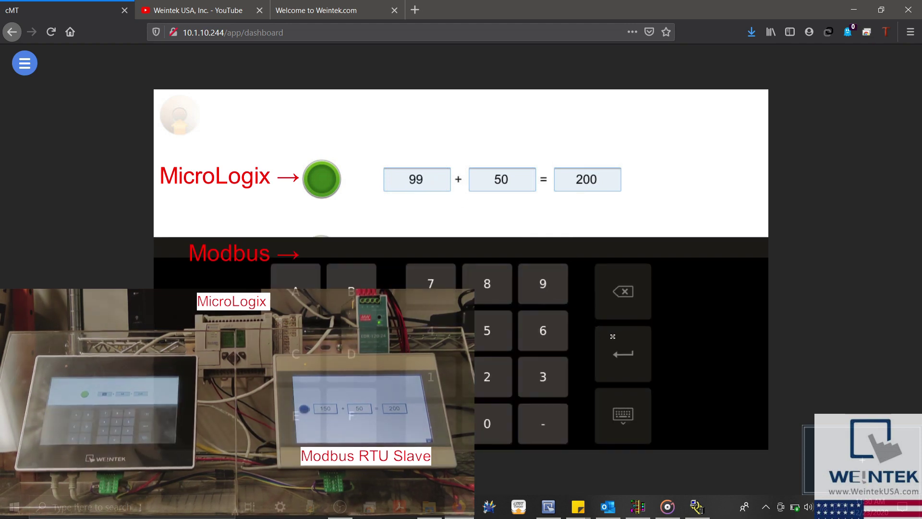
pyautogui.click(613, 336)
pyautogui.click(330, 183)
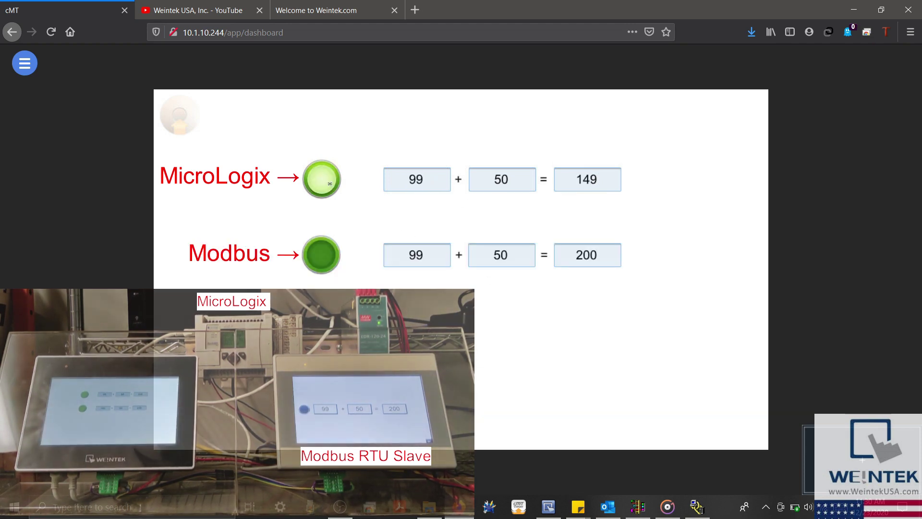
# - Change the MicroLogix row's first value to 45
pyautogui.click(433, 181)
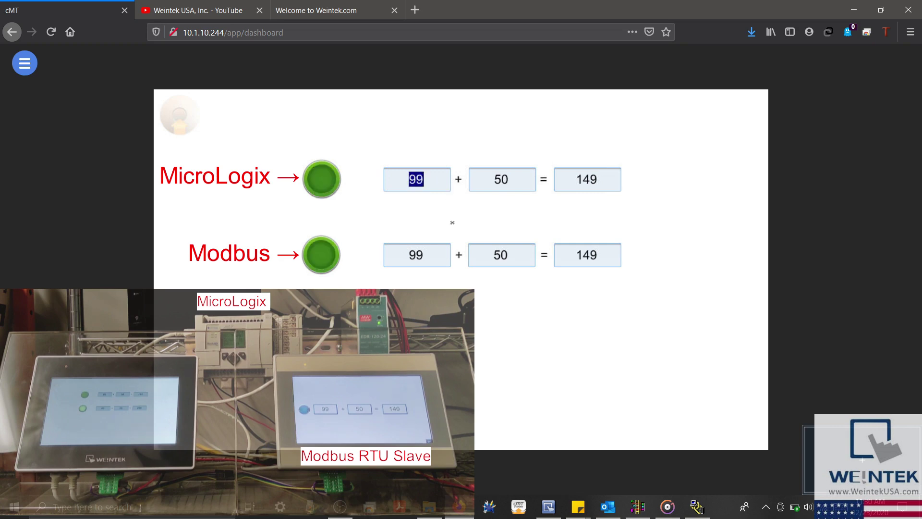
pyautogui.click(431, 331)
pyautogui.click(496, 321)
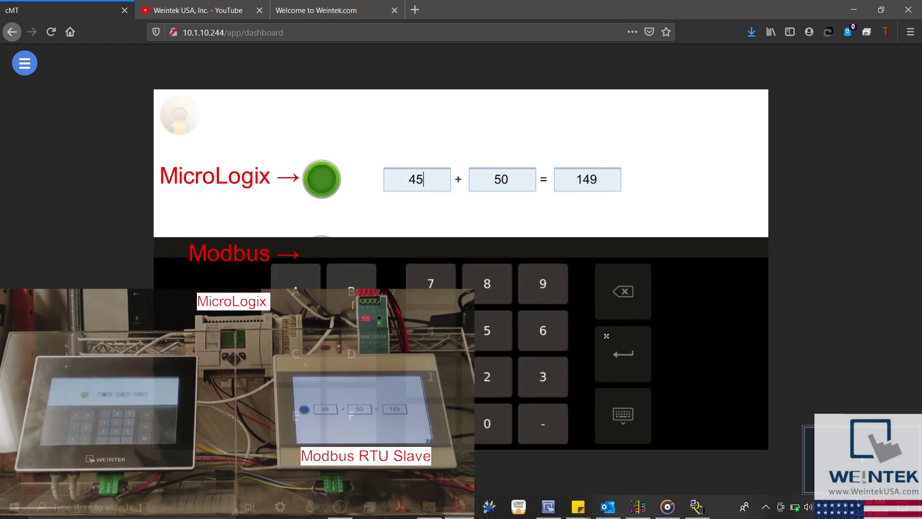
pyautogui.click(608, 338)
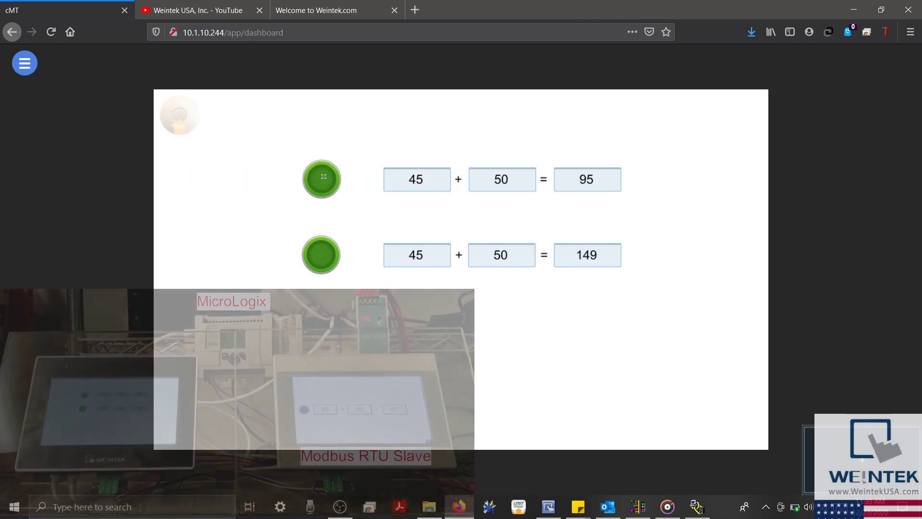
# - View the Weintek USA YouTube channel, then scroll the Weintek software download page
pyautogui.click(201, 8)
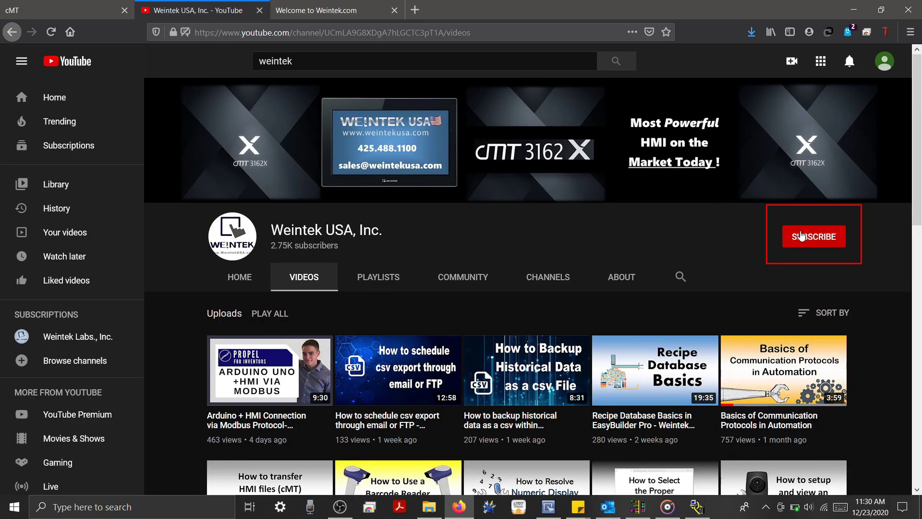
pyautogui.click(329, 4)
pyautogui.scroll(-5, 160, 279)
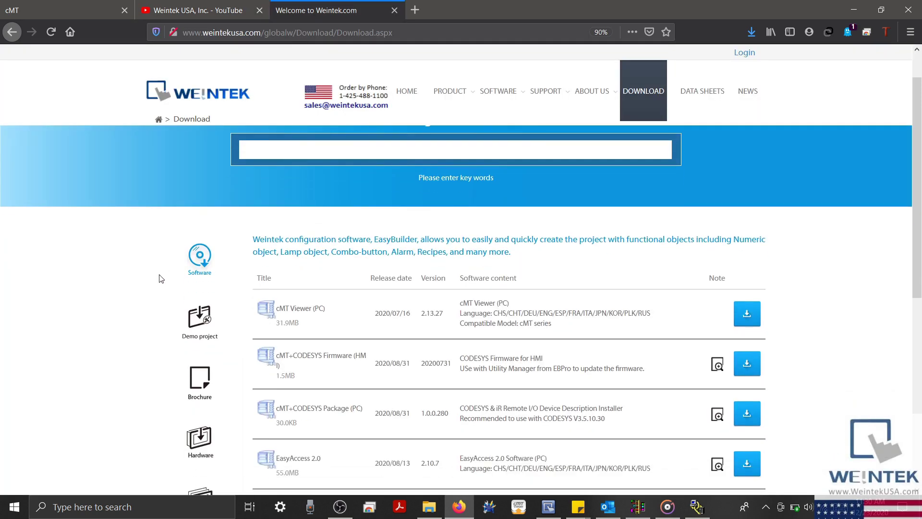